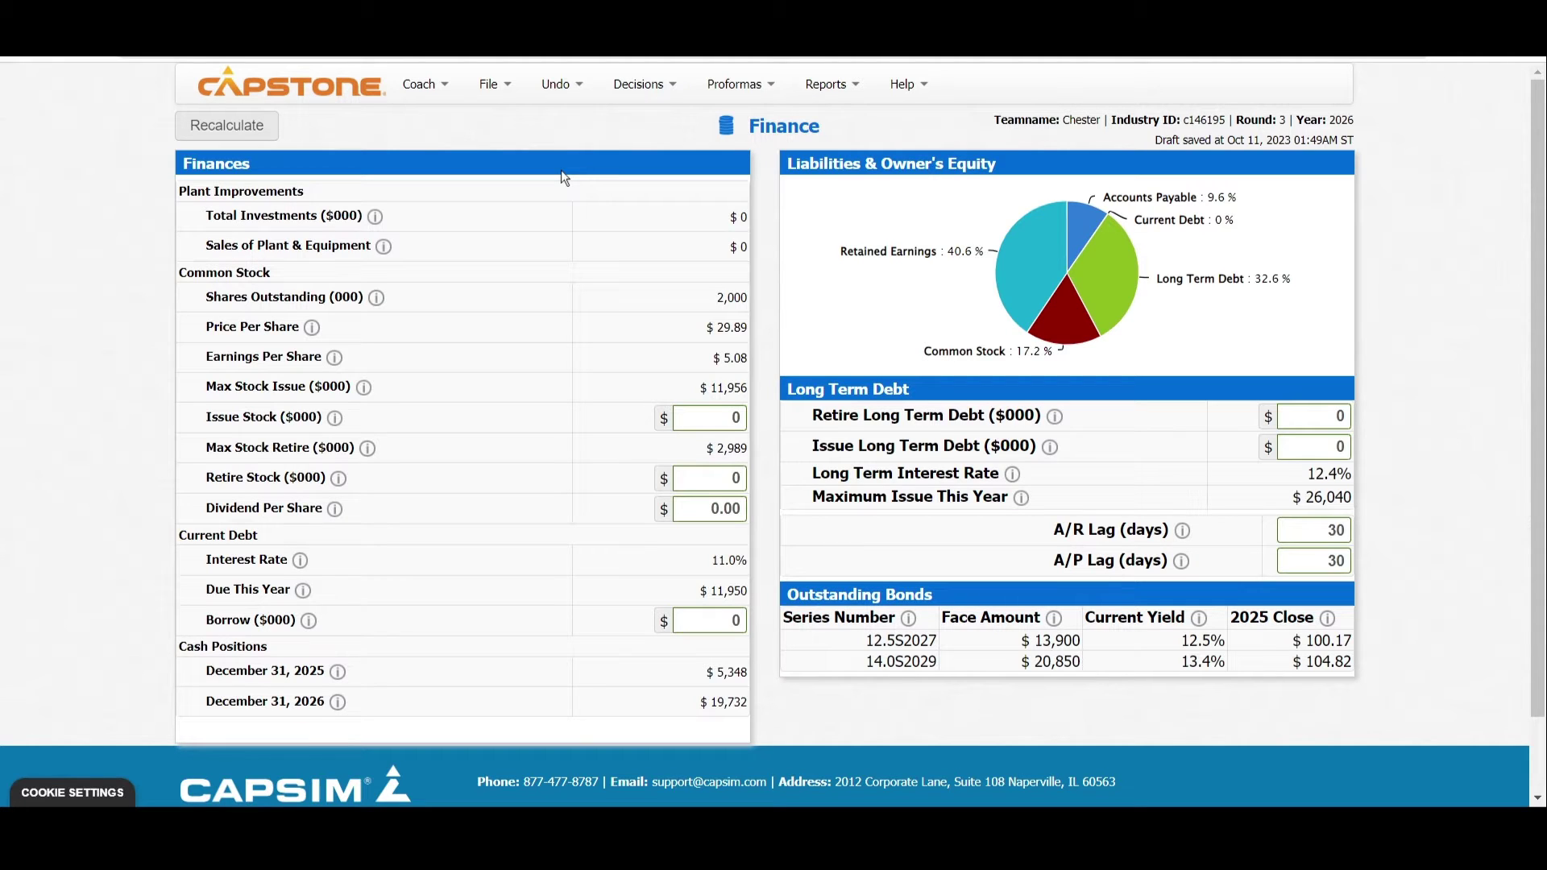
Step: Highlight the Finance page title, the team name and the current round number 3
double_click(775, 121)
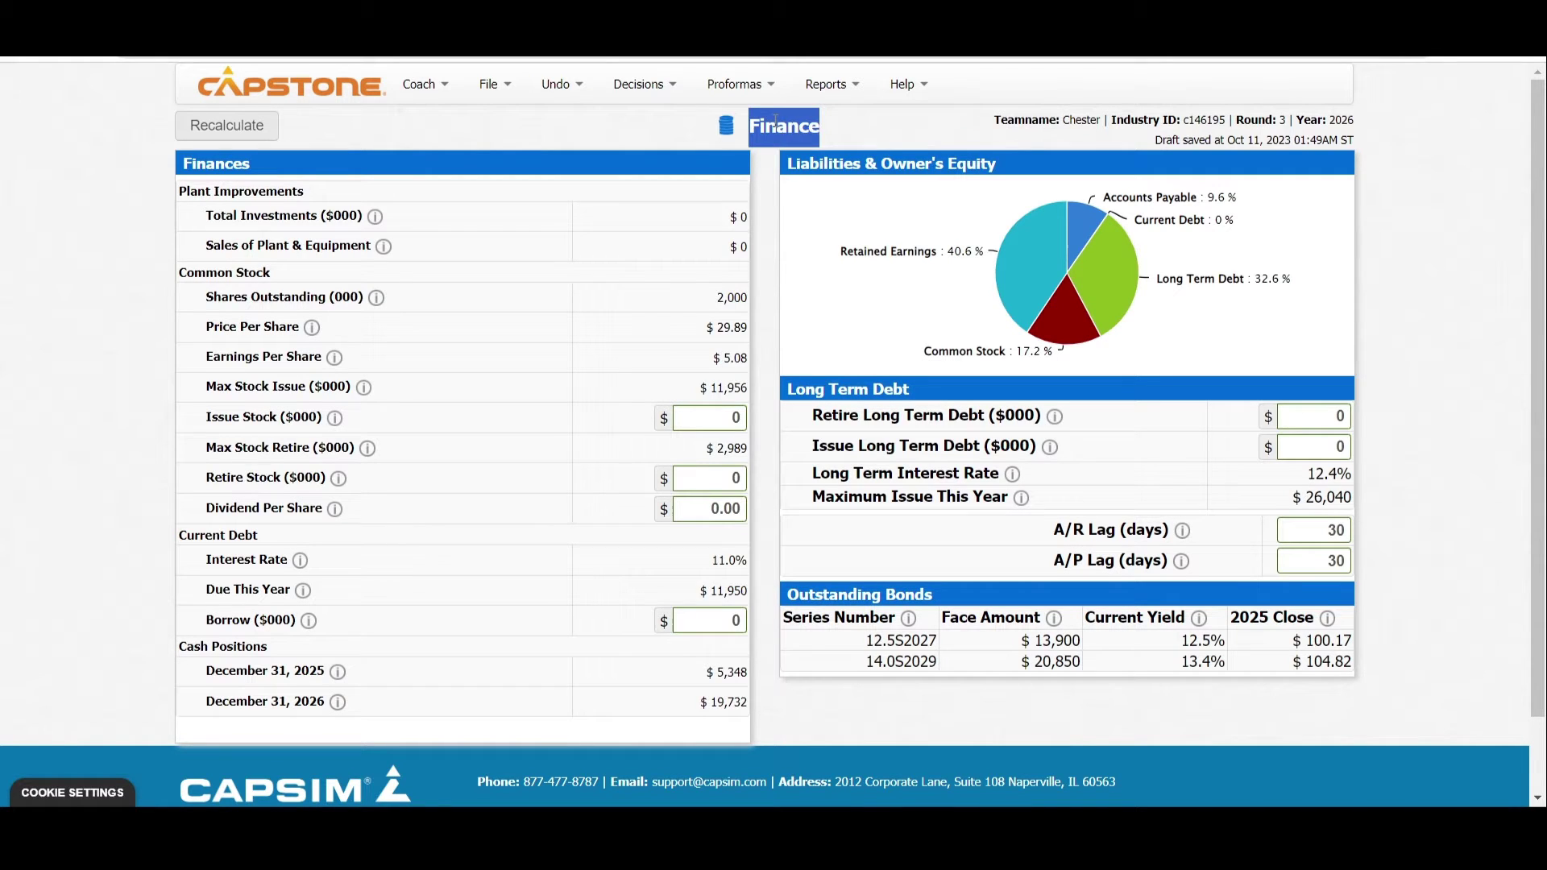
click(775, 121)
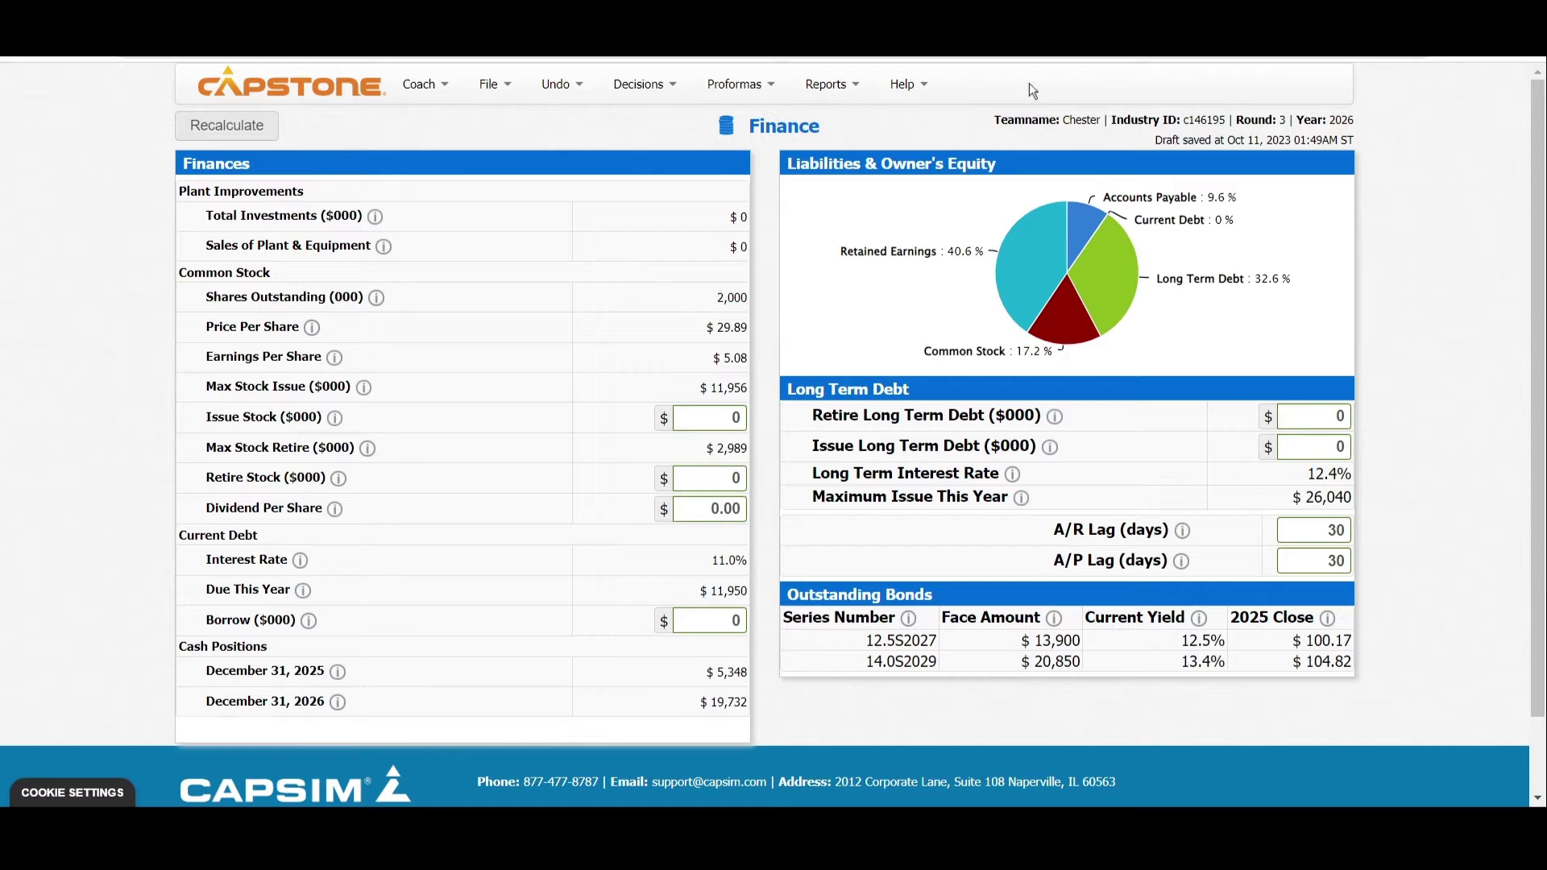
double_click(1080, 121)
click(1079, 122)
double_click(1079, 121)
click(1286, 119)
double_click(1283, 119)
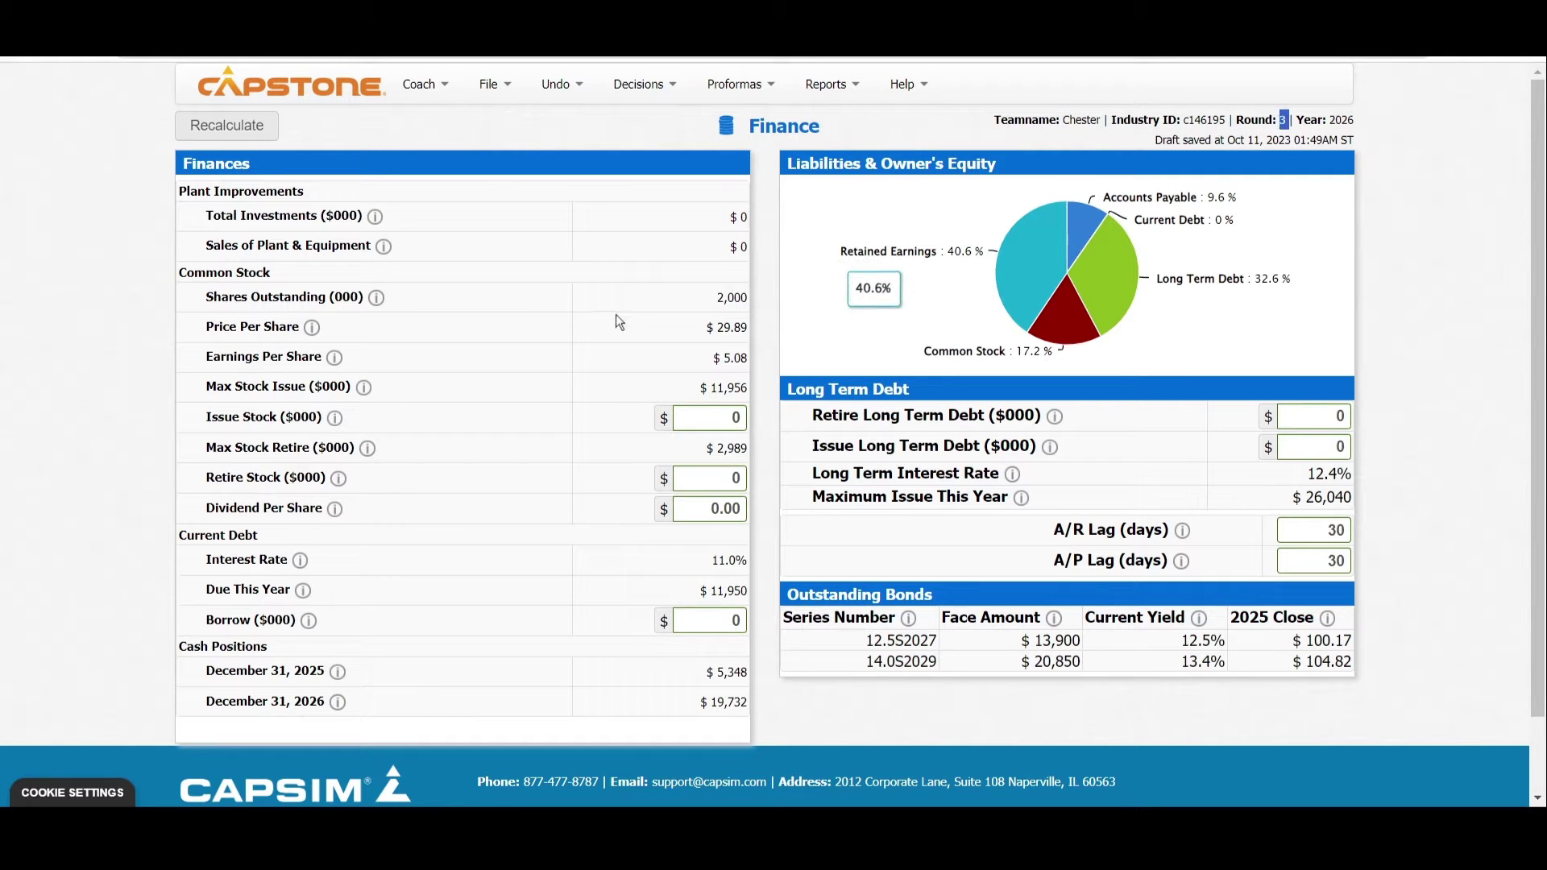
click(479, 303)
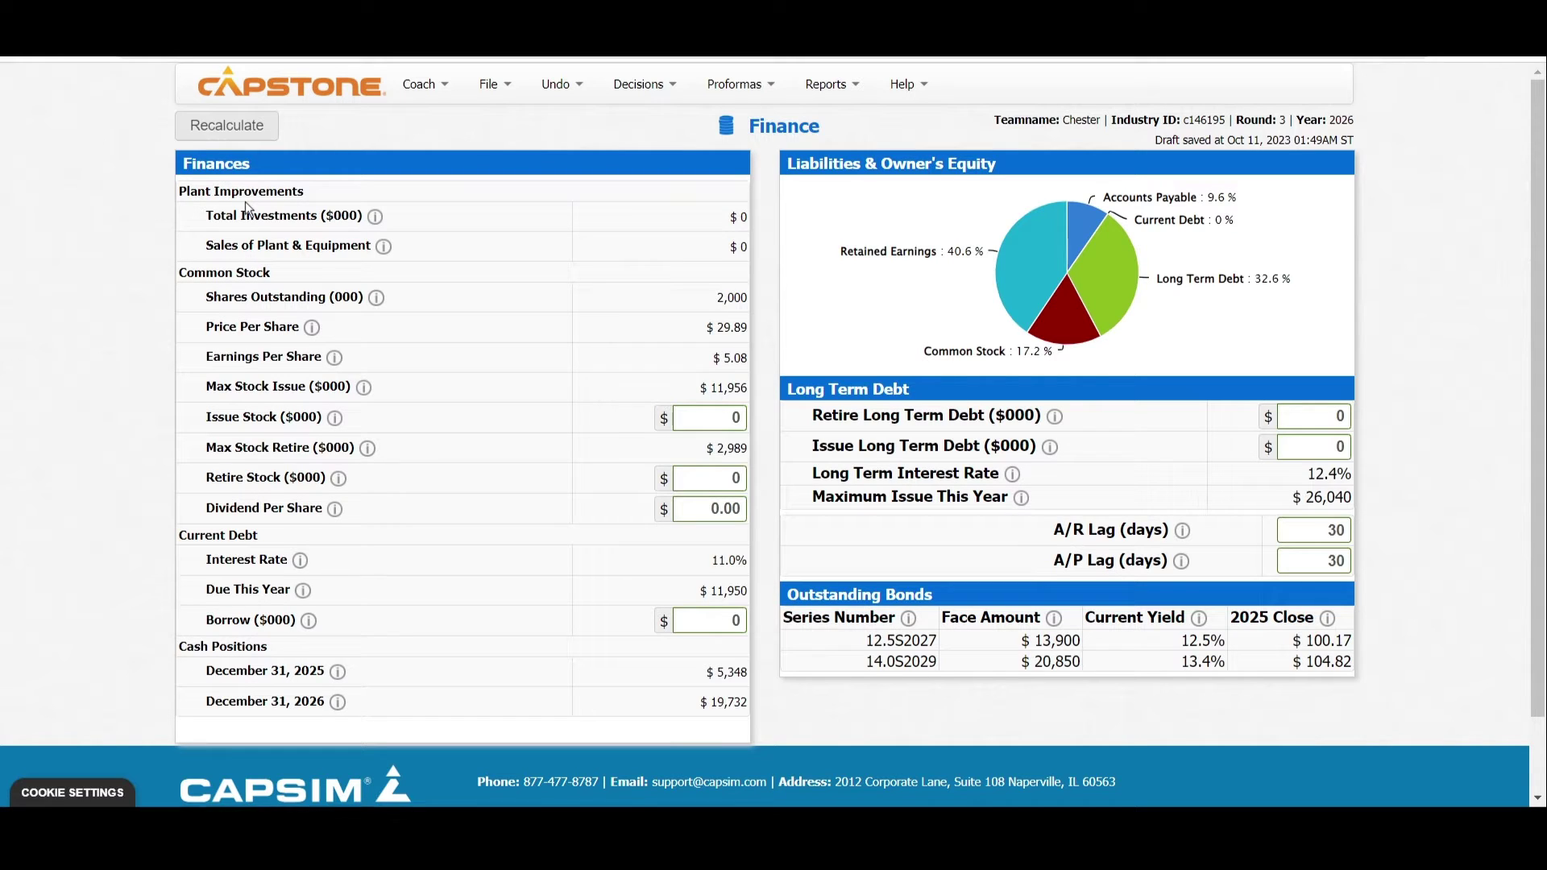
Step: Look through the Proformas and Decisions menu lists without choosing anything
click(760, 88)
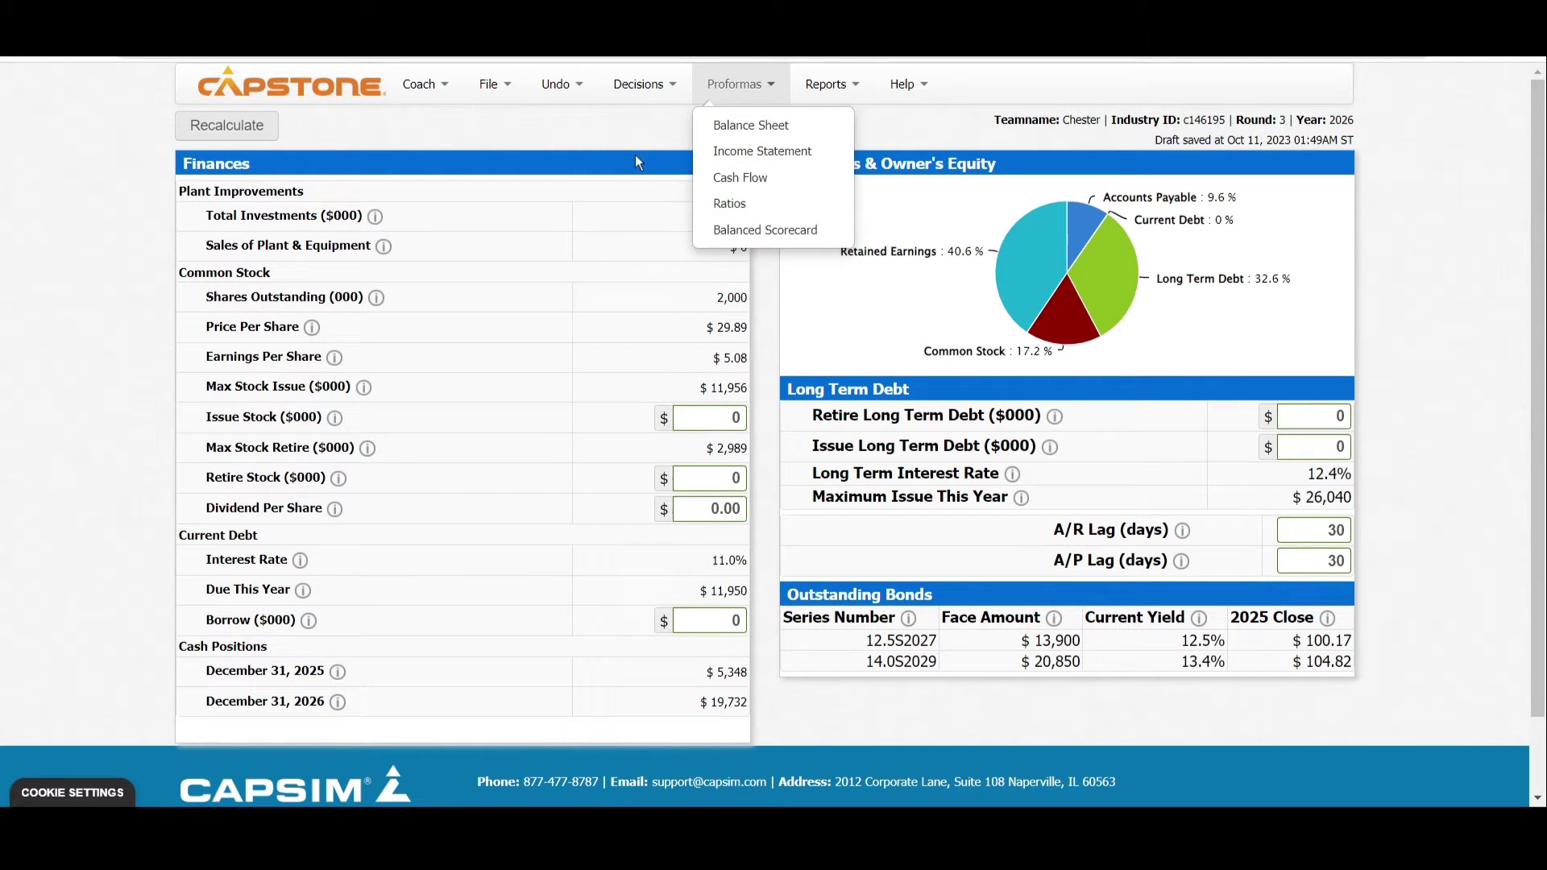
click(637, 260)
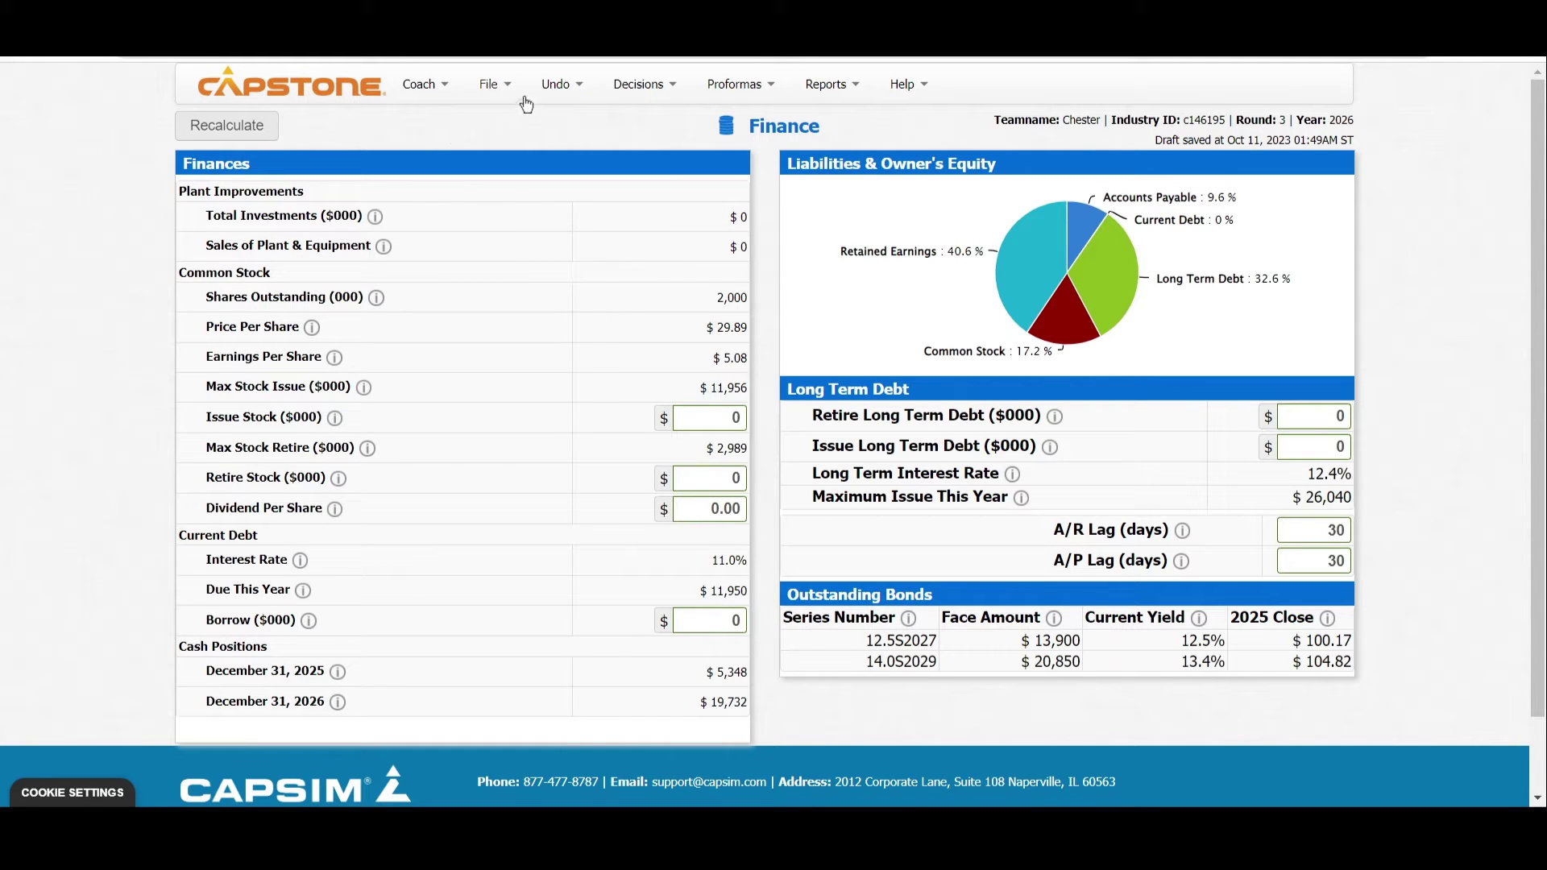
click(673, 83)
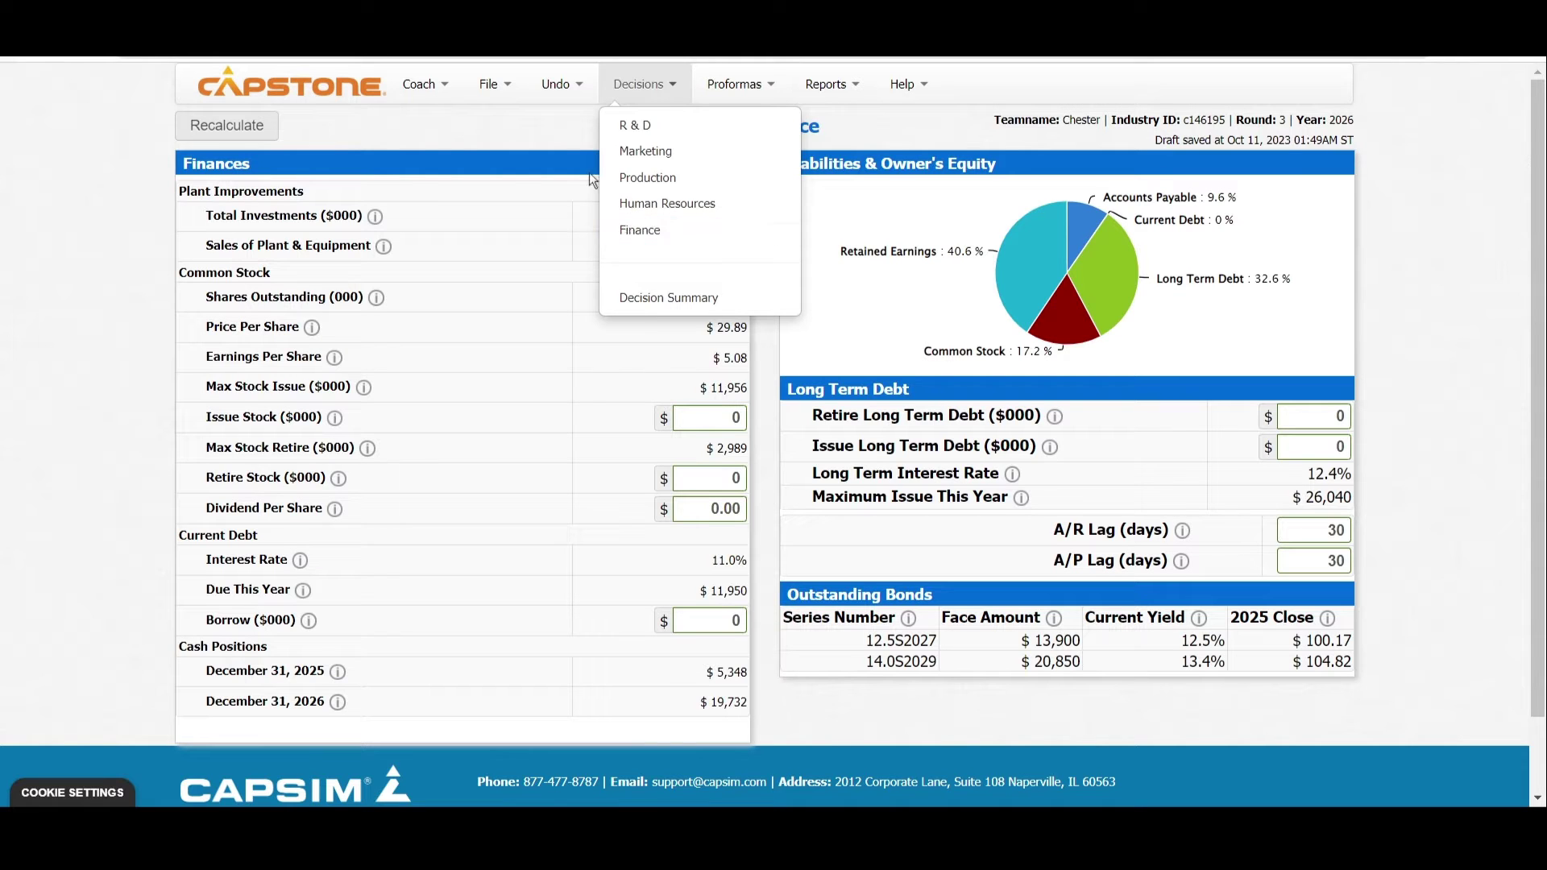
click(558, 138)
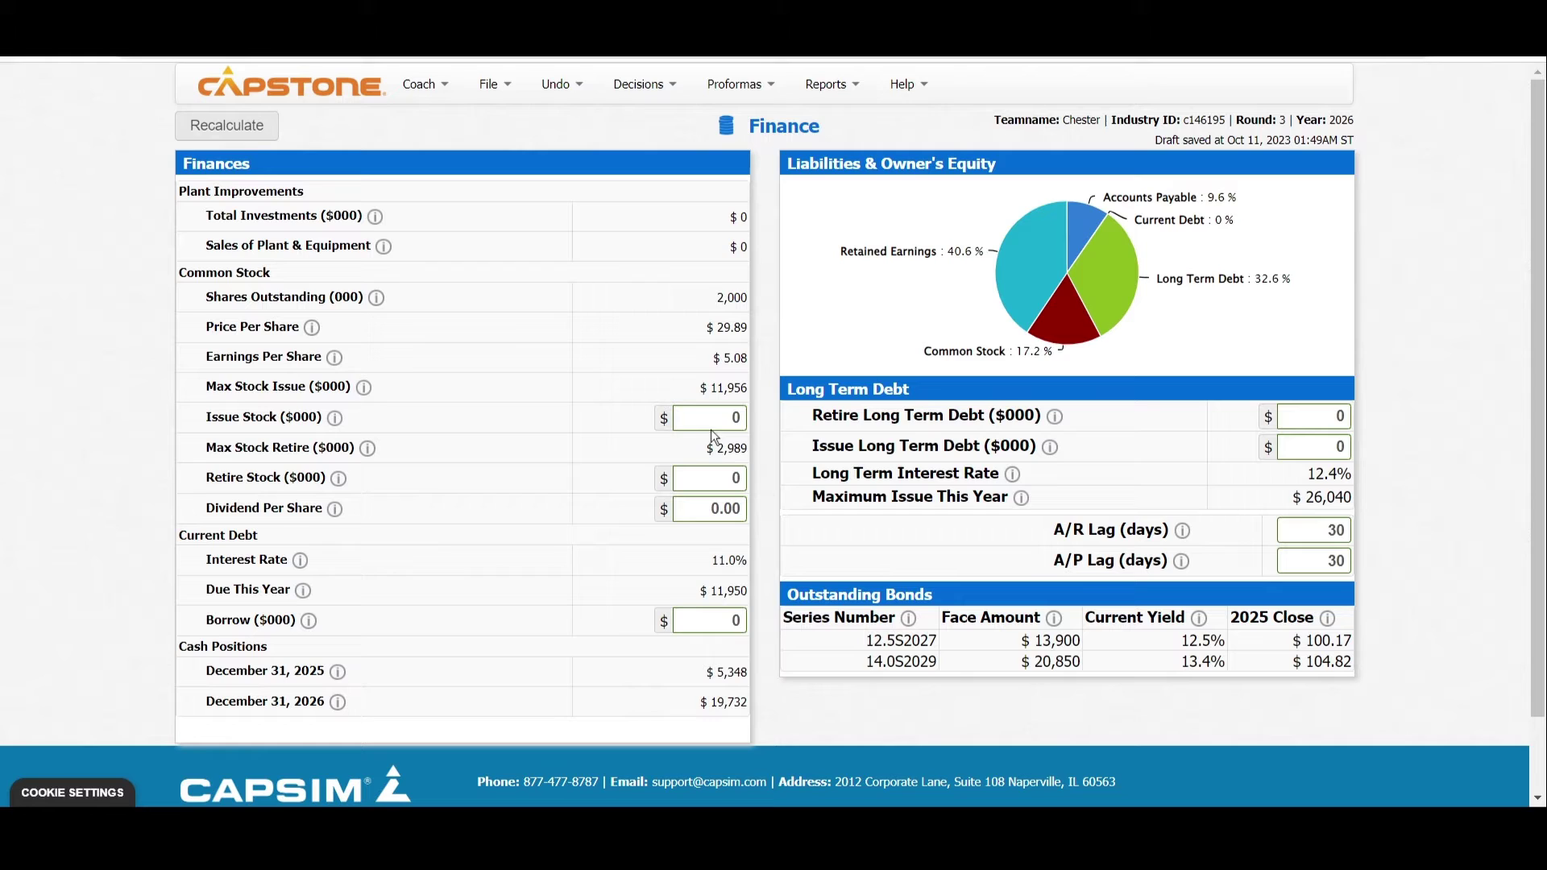
Step: Highlight the Issue Stock, Retire Stock and Dividend Per Share lines in turn
triple_click(221, 416)
double_click(221, 416)
click(232, 475)
triple_click(231, 474)
triple_click(278, 508)
click(278, 508)
triple_click(278, 508)
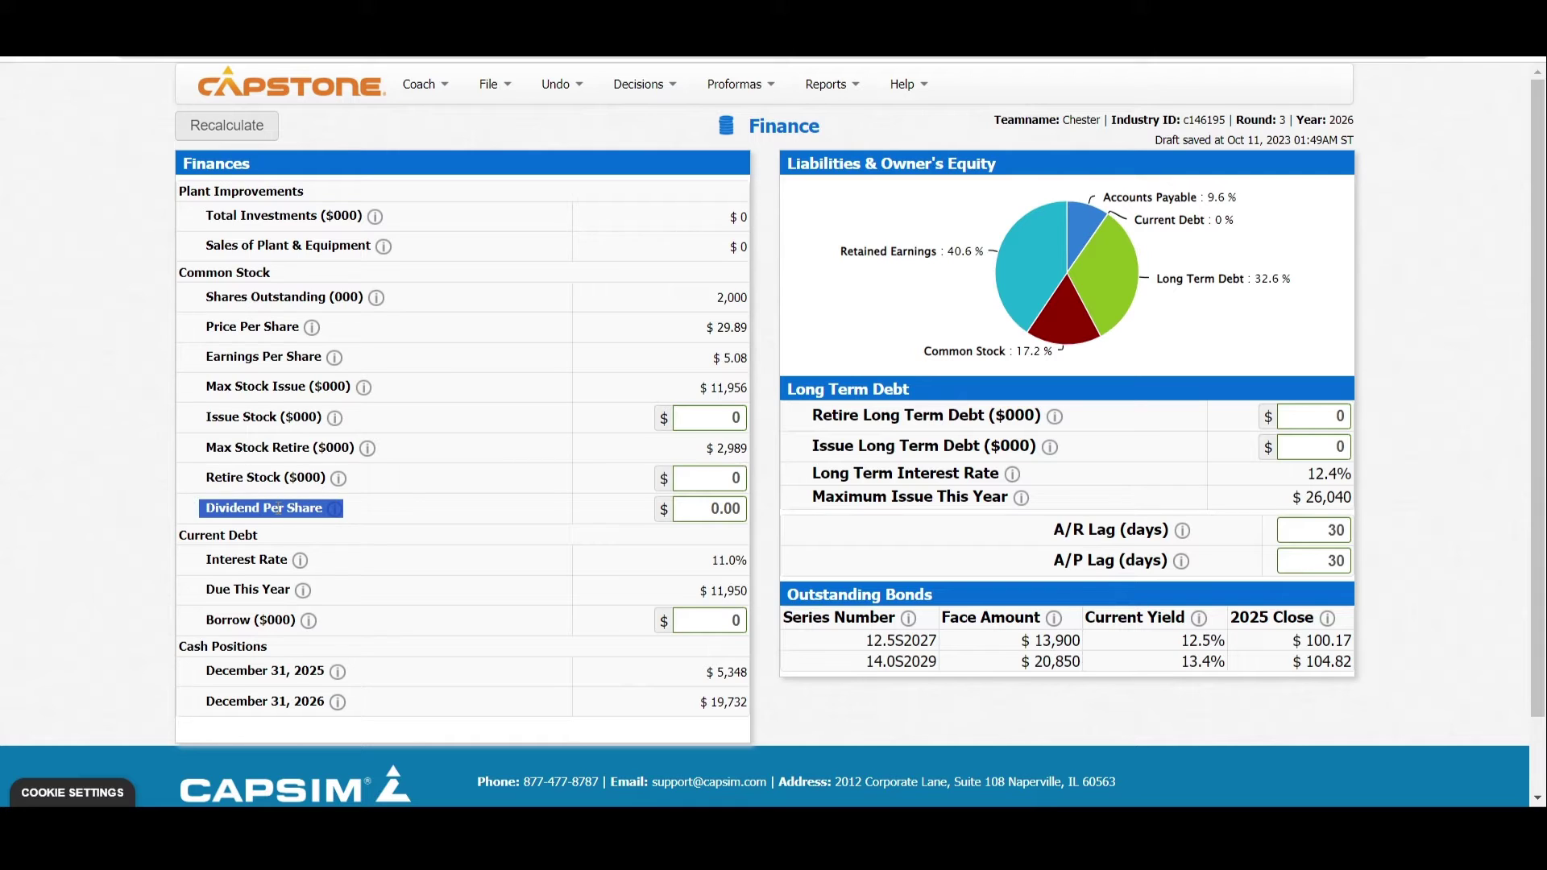
click(278, 509)
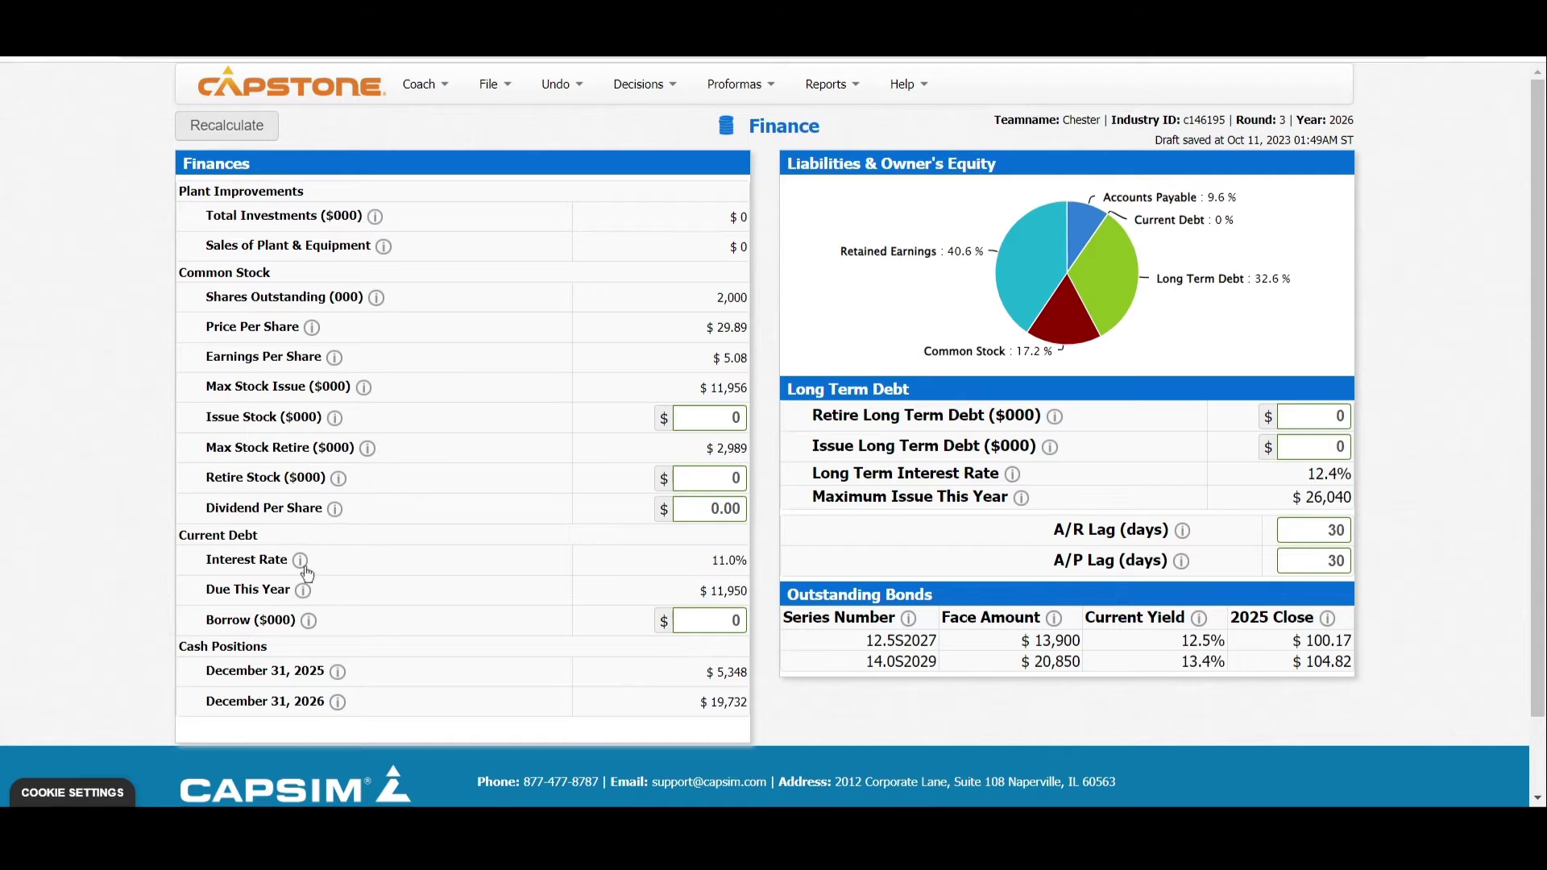
Step: Highlight the Borrow, Retire Long Term Debt and Issue Long Term Debt lines
triple_click(248, 626)
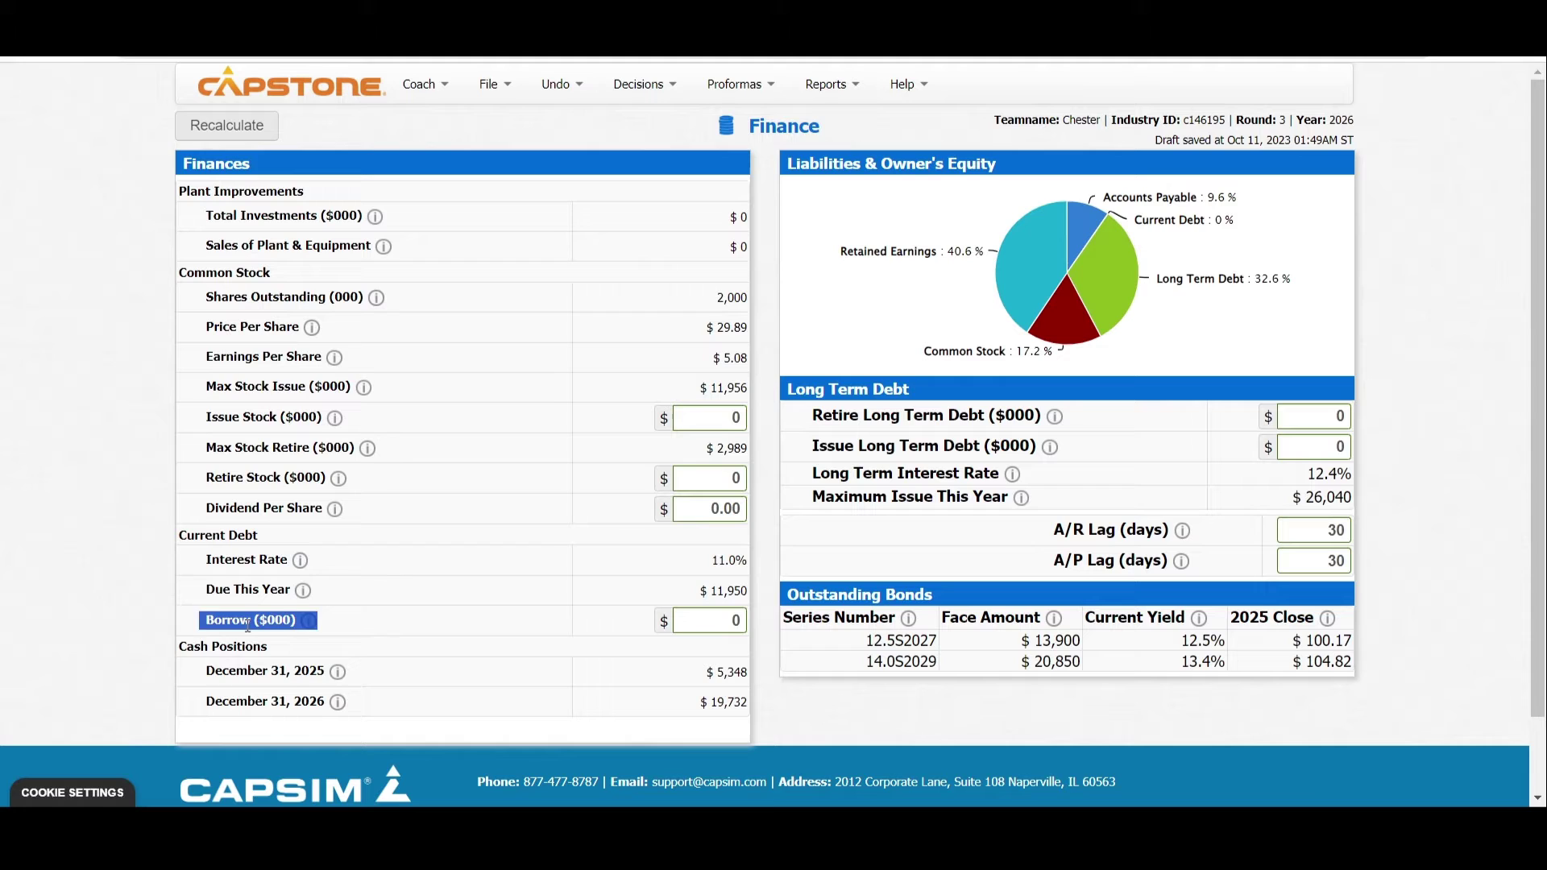
click(248, 626)
triple_click(916, 416)
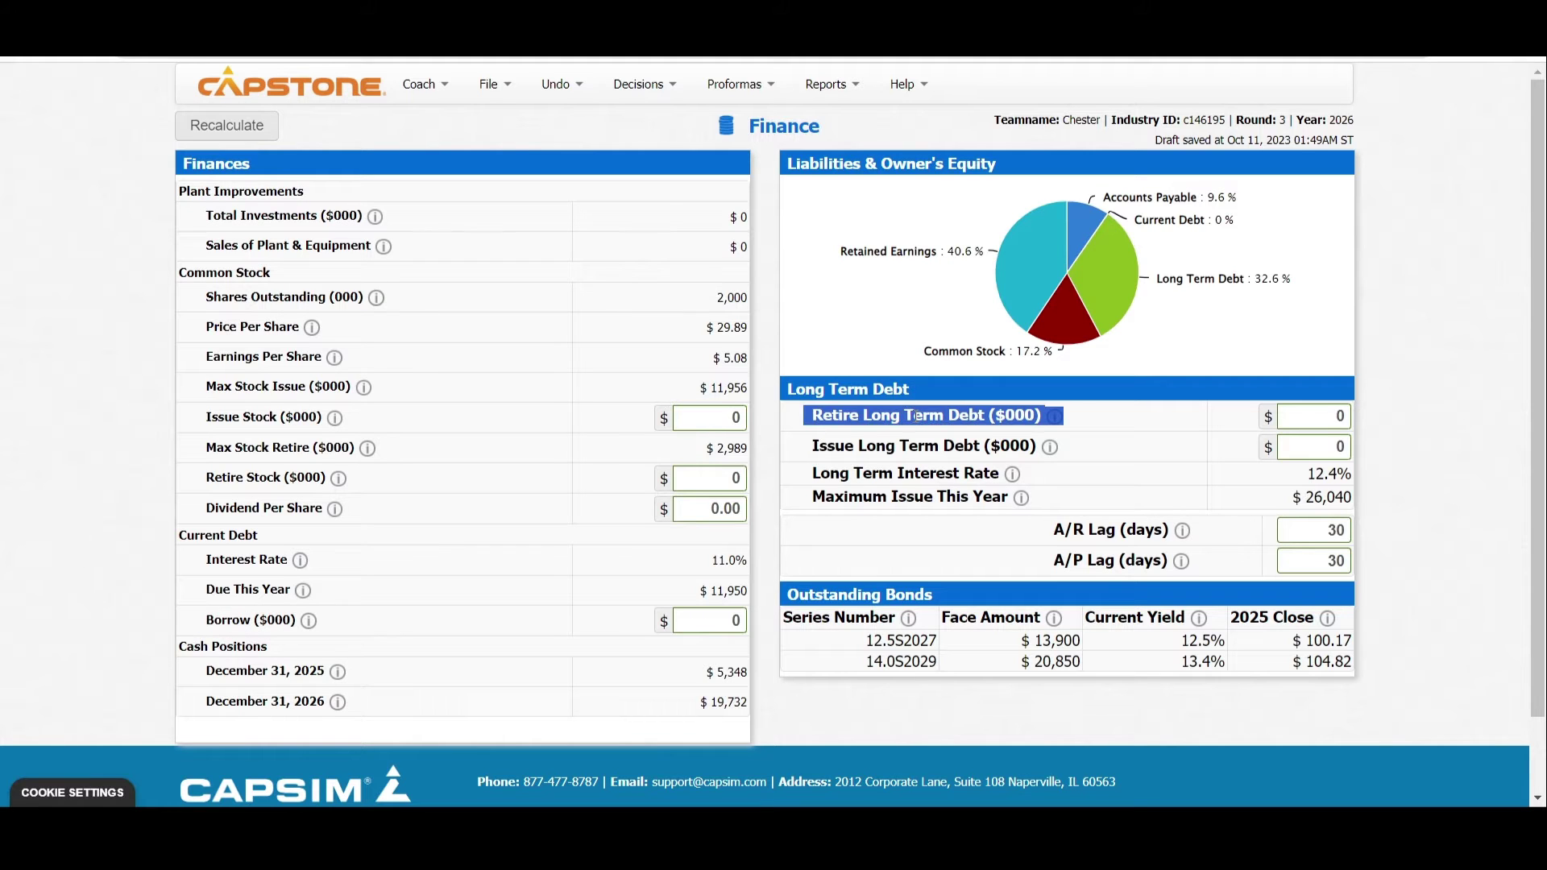
double_click(916, 416)
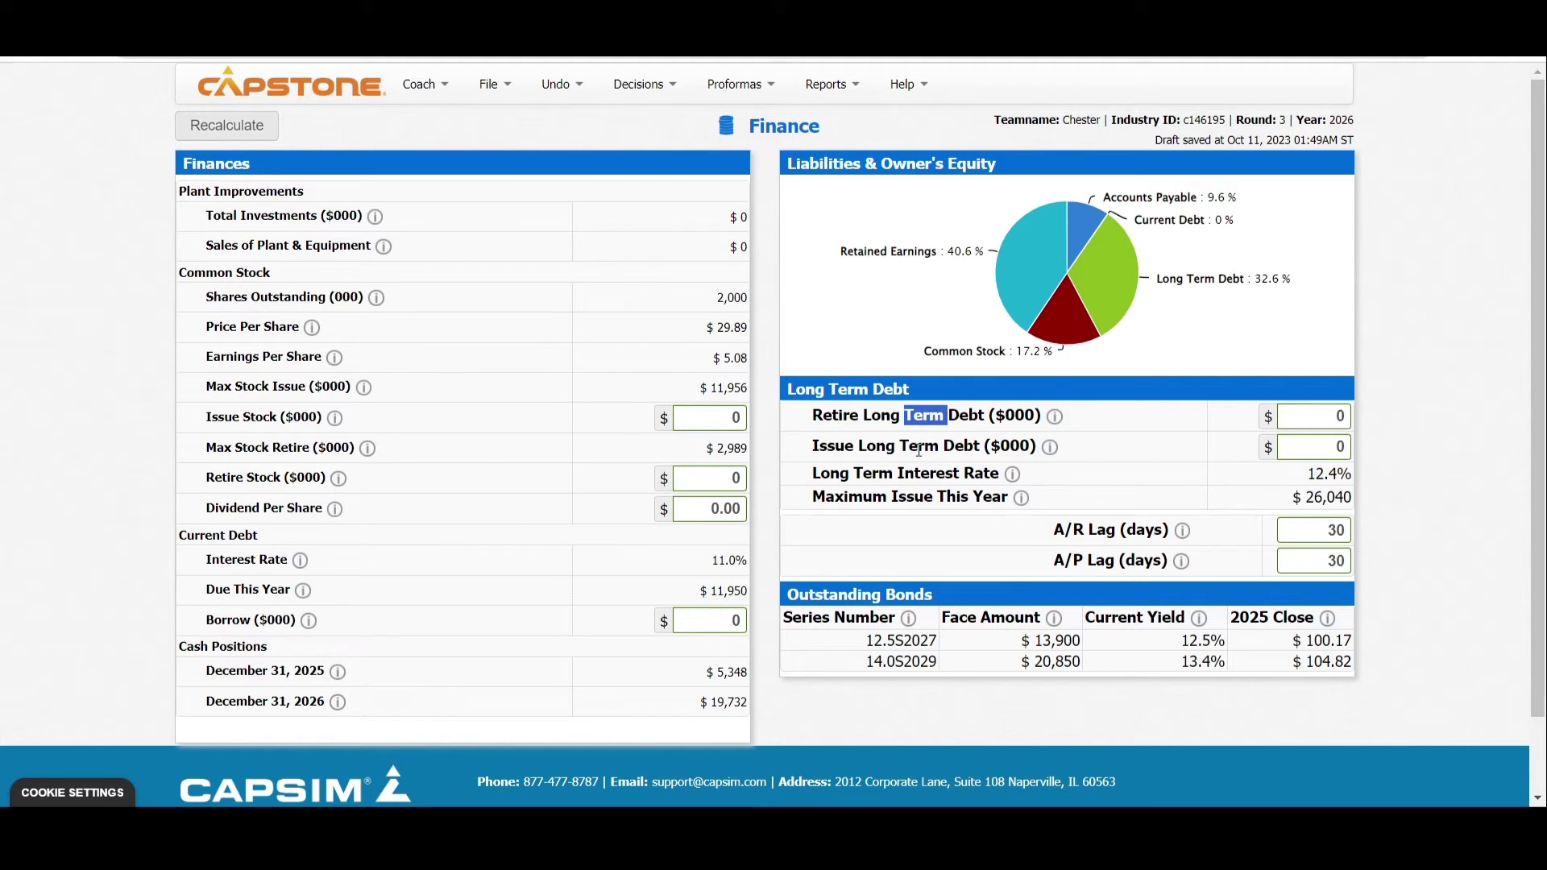
triple_click(917, 445)
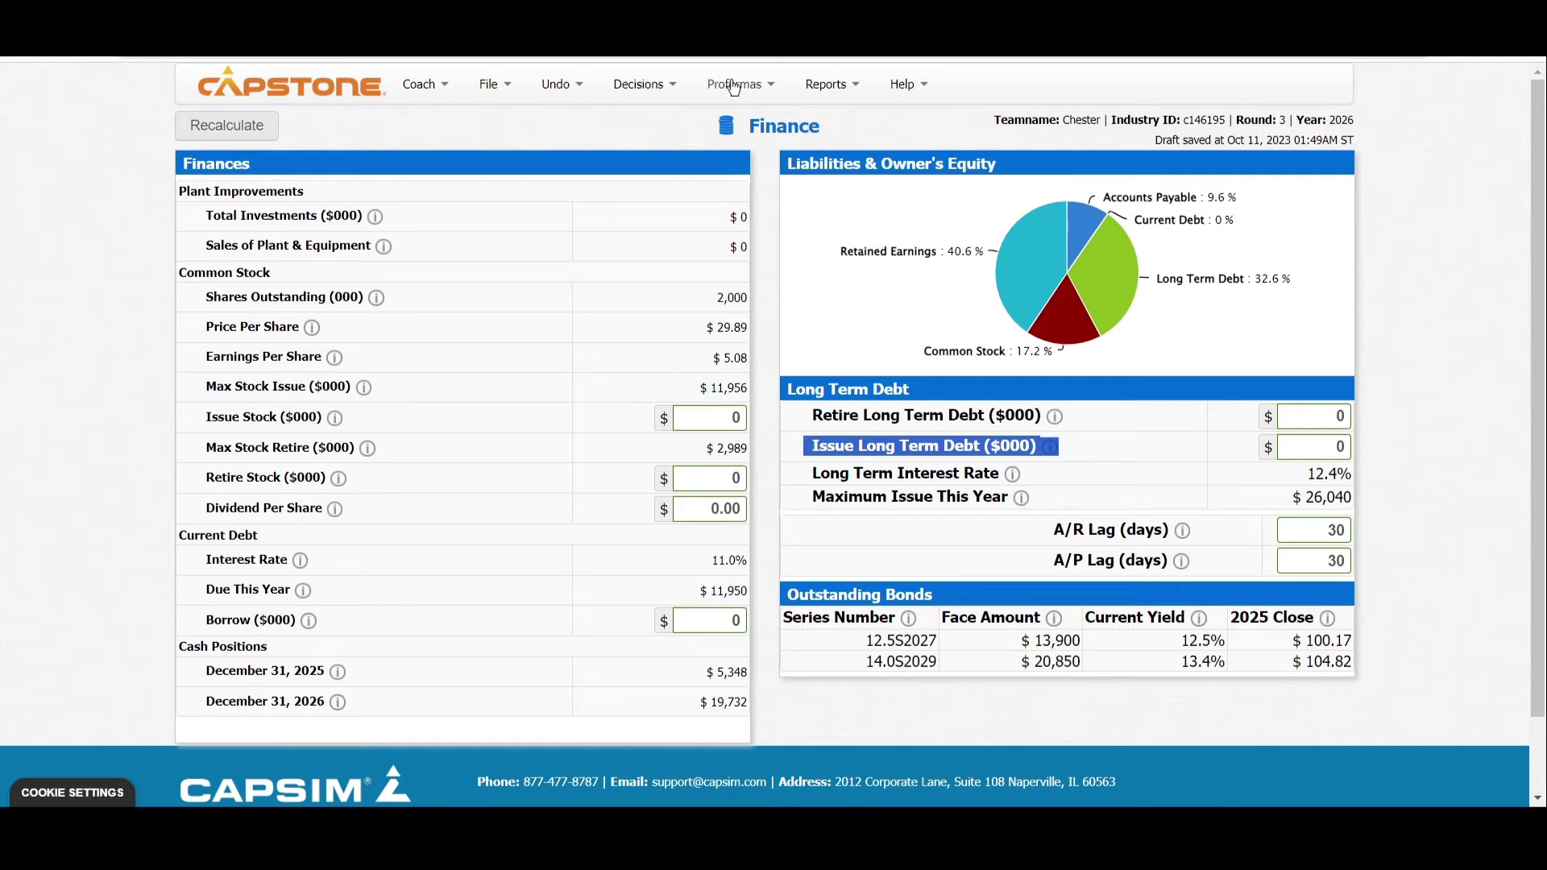
Step: Show the Proforma Financial Ratios and highlight the Leverage value 1.7
click(734, 86)
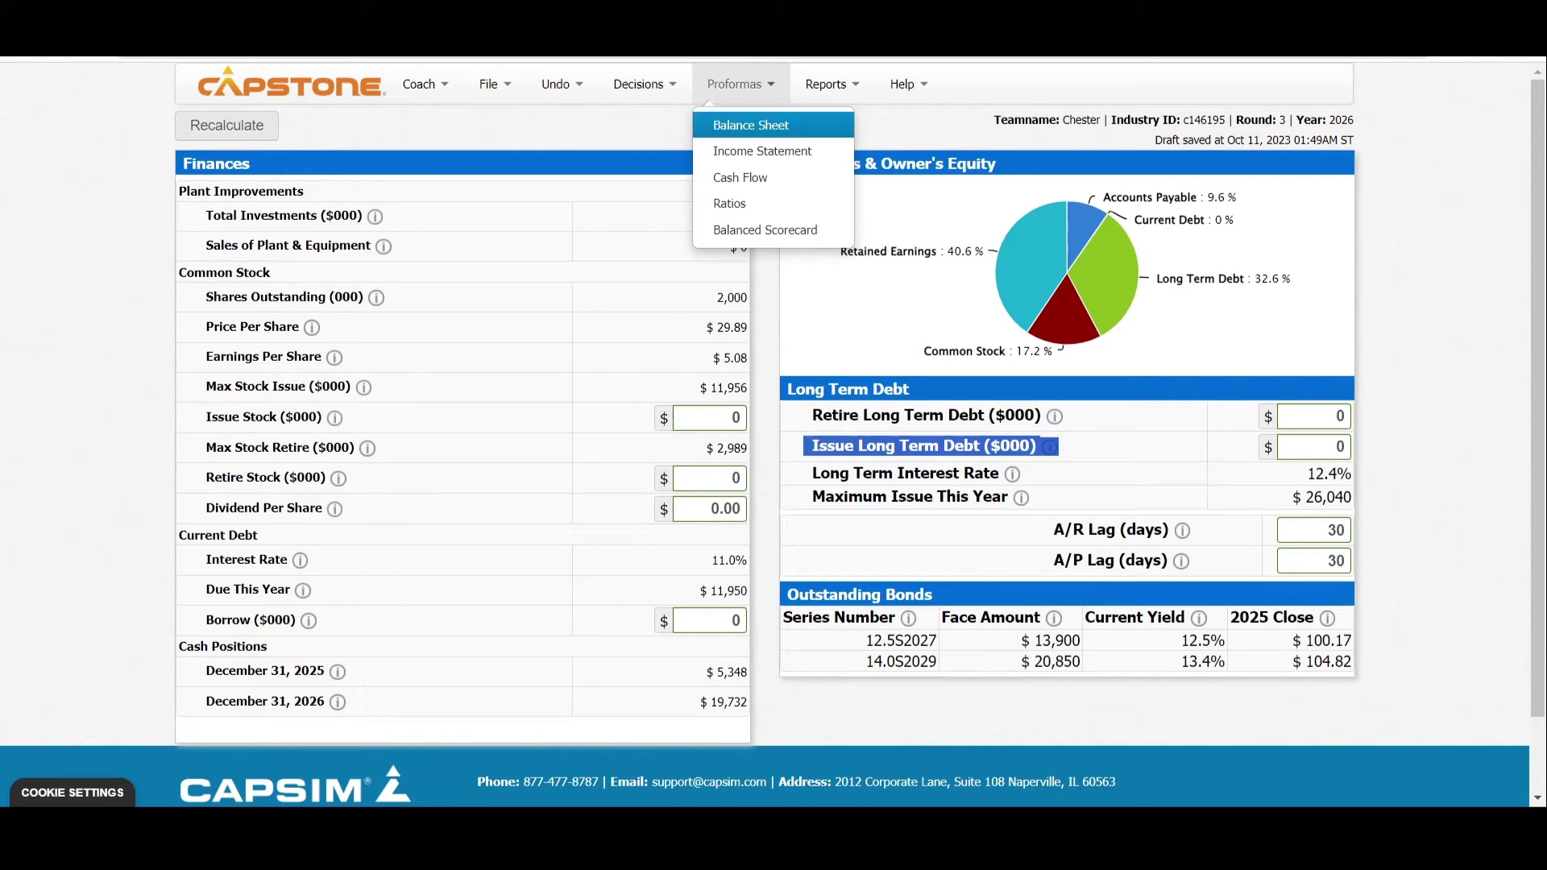
click(741, 210)
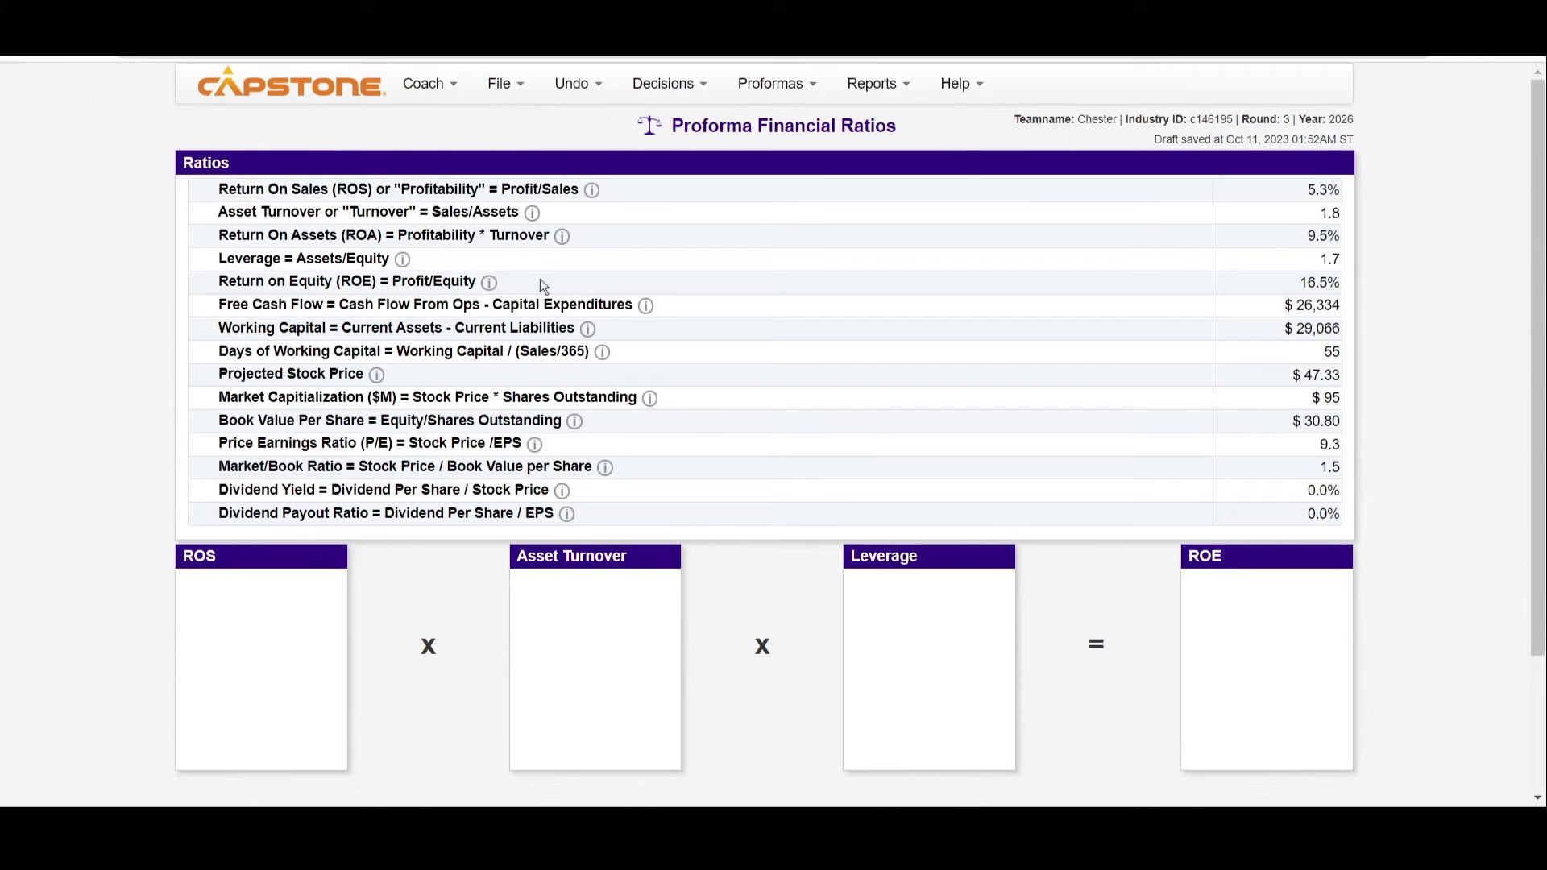
double_click(256, 258)
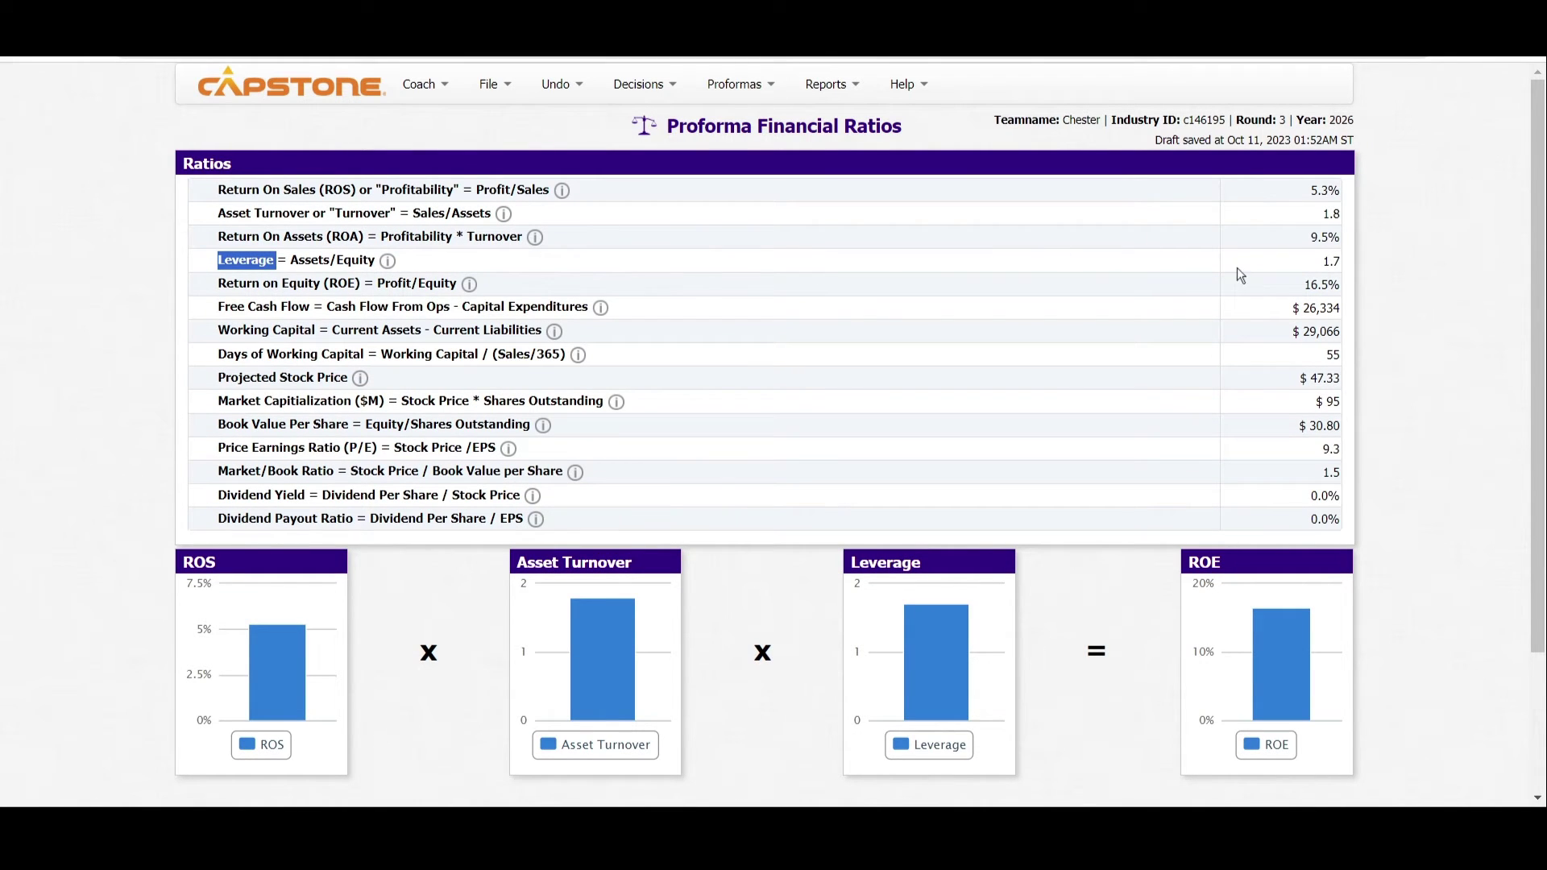
double_click(1327, 261)
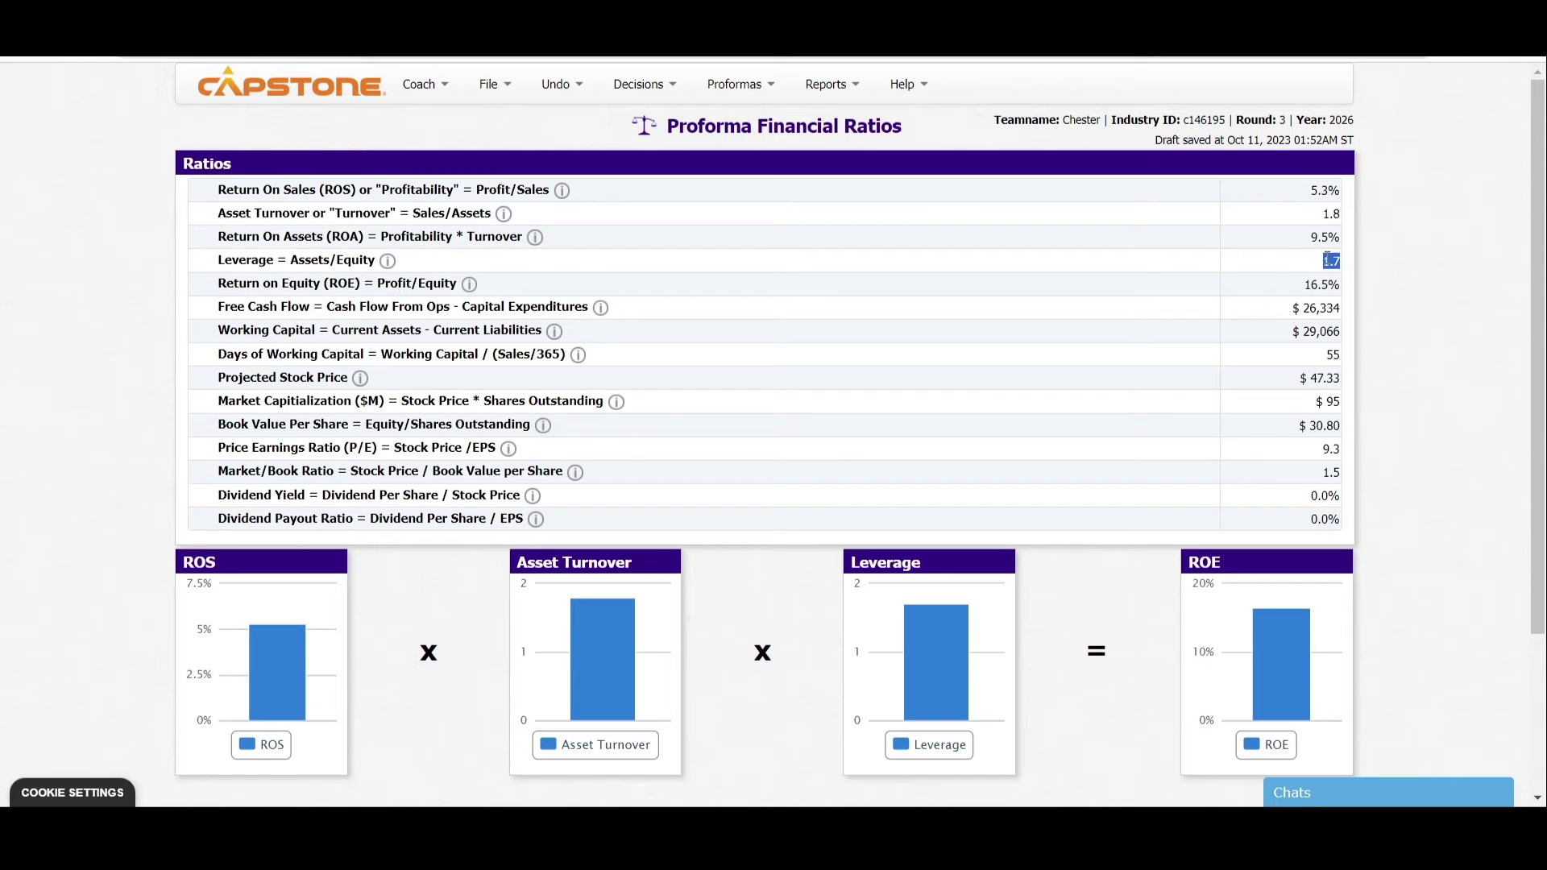
click(1327, 260)
double_click(1328, 260)
Step: Highlight the Days of Working Capital value 55
triple_click(234, 358)
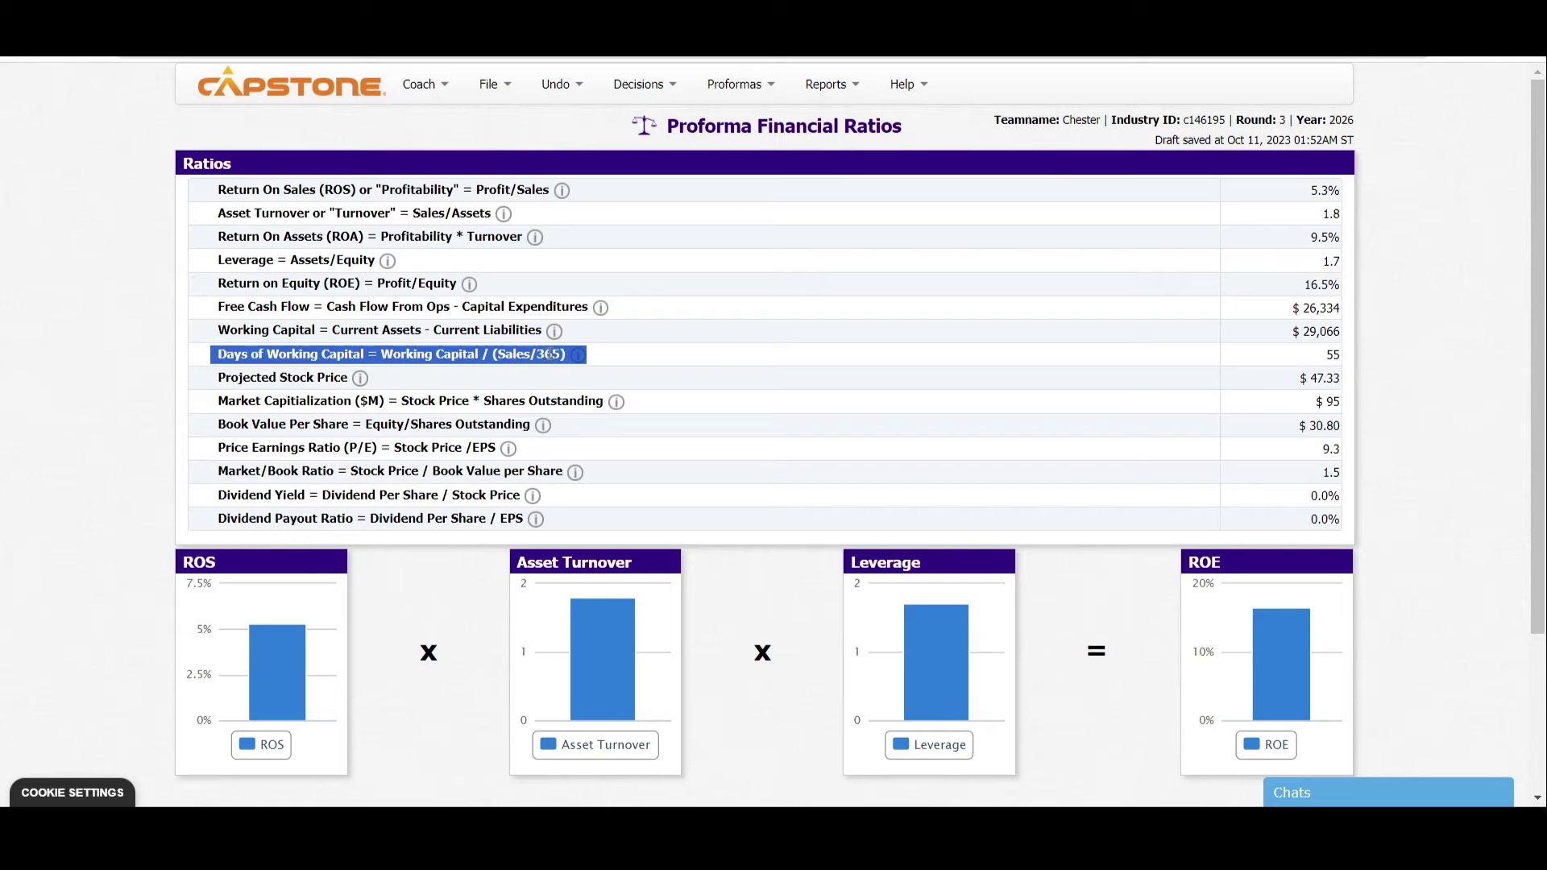
double_click(1330, 355)
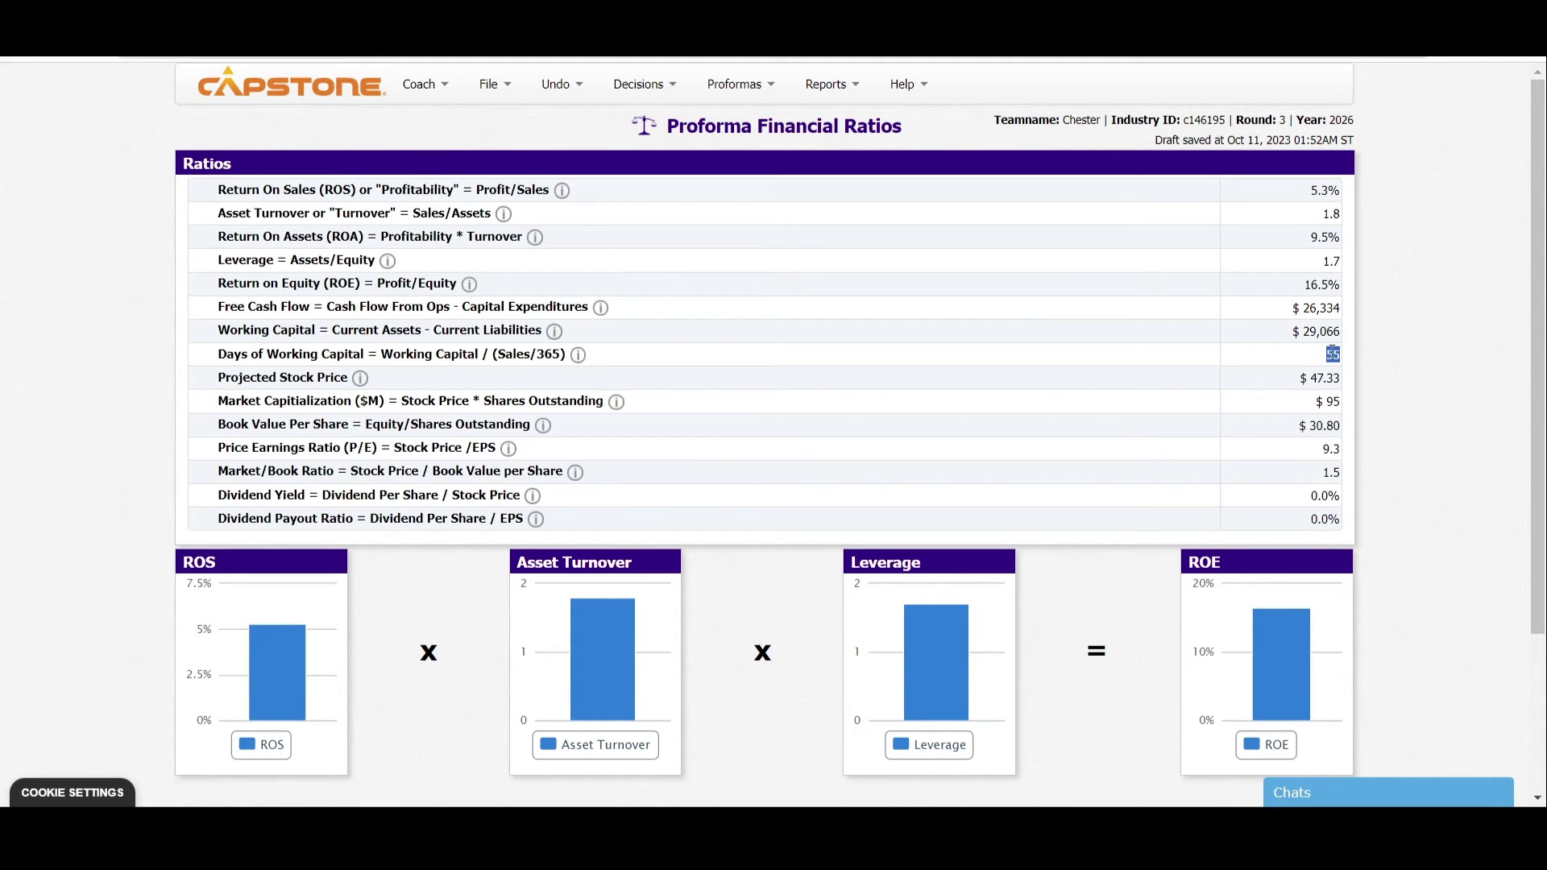
click(1332, 352)
Step: Back on Finance, issue 20000 of long-term debt and recalculate the projections
click(687, 93)
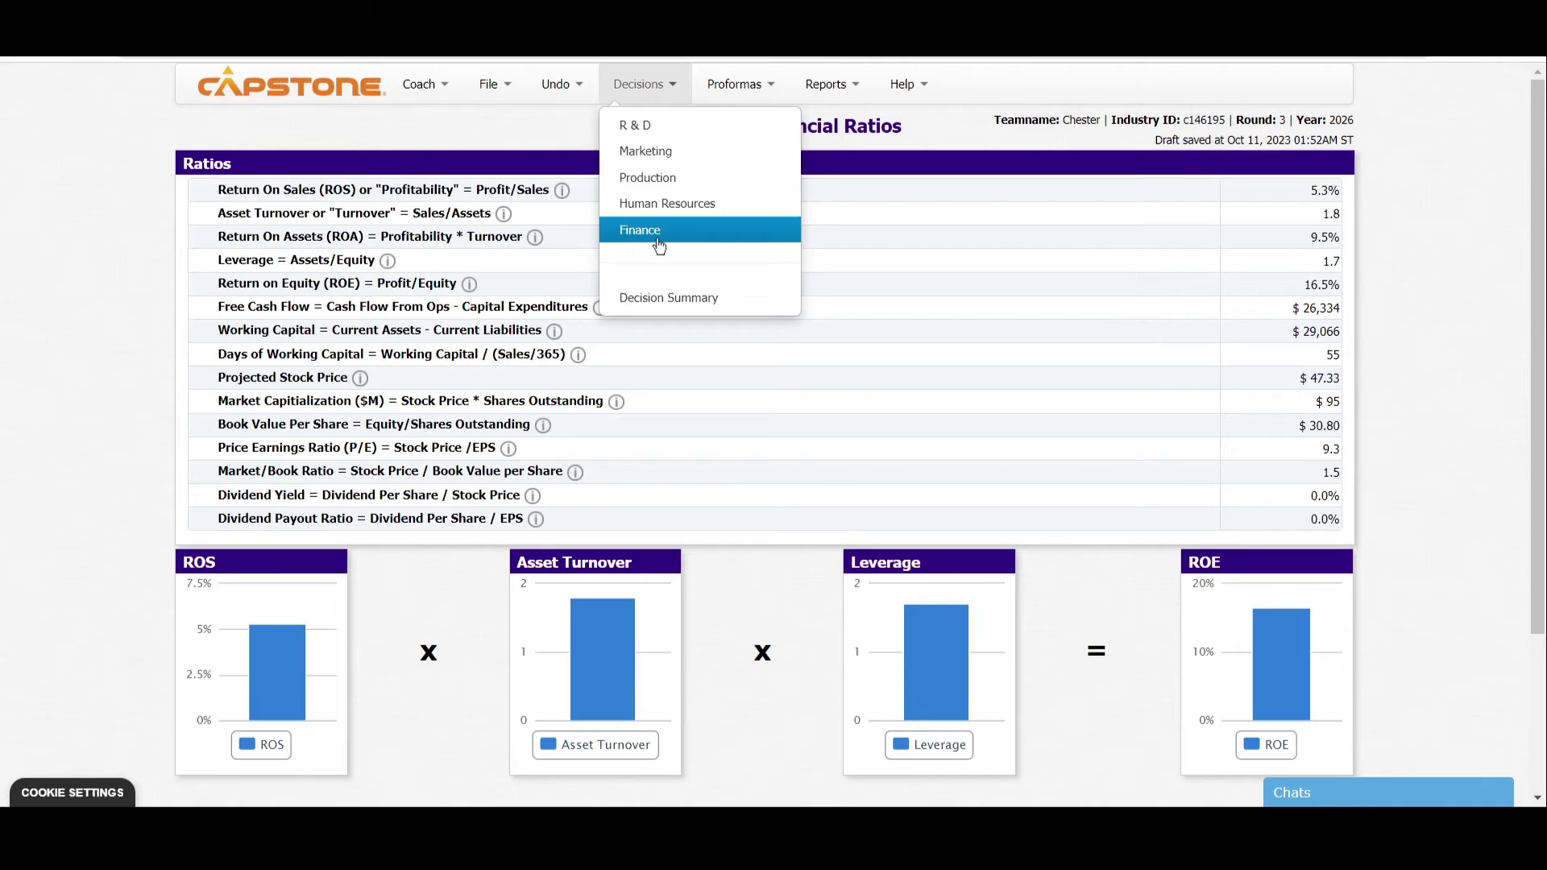
click(656, 228)
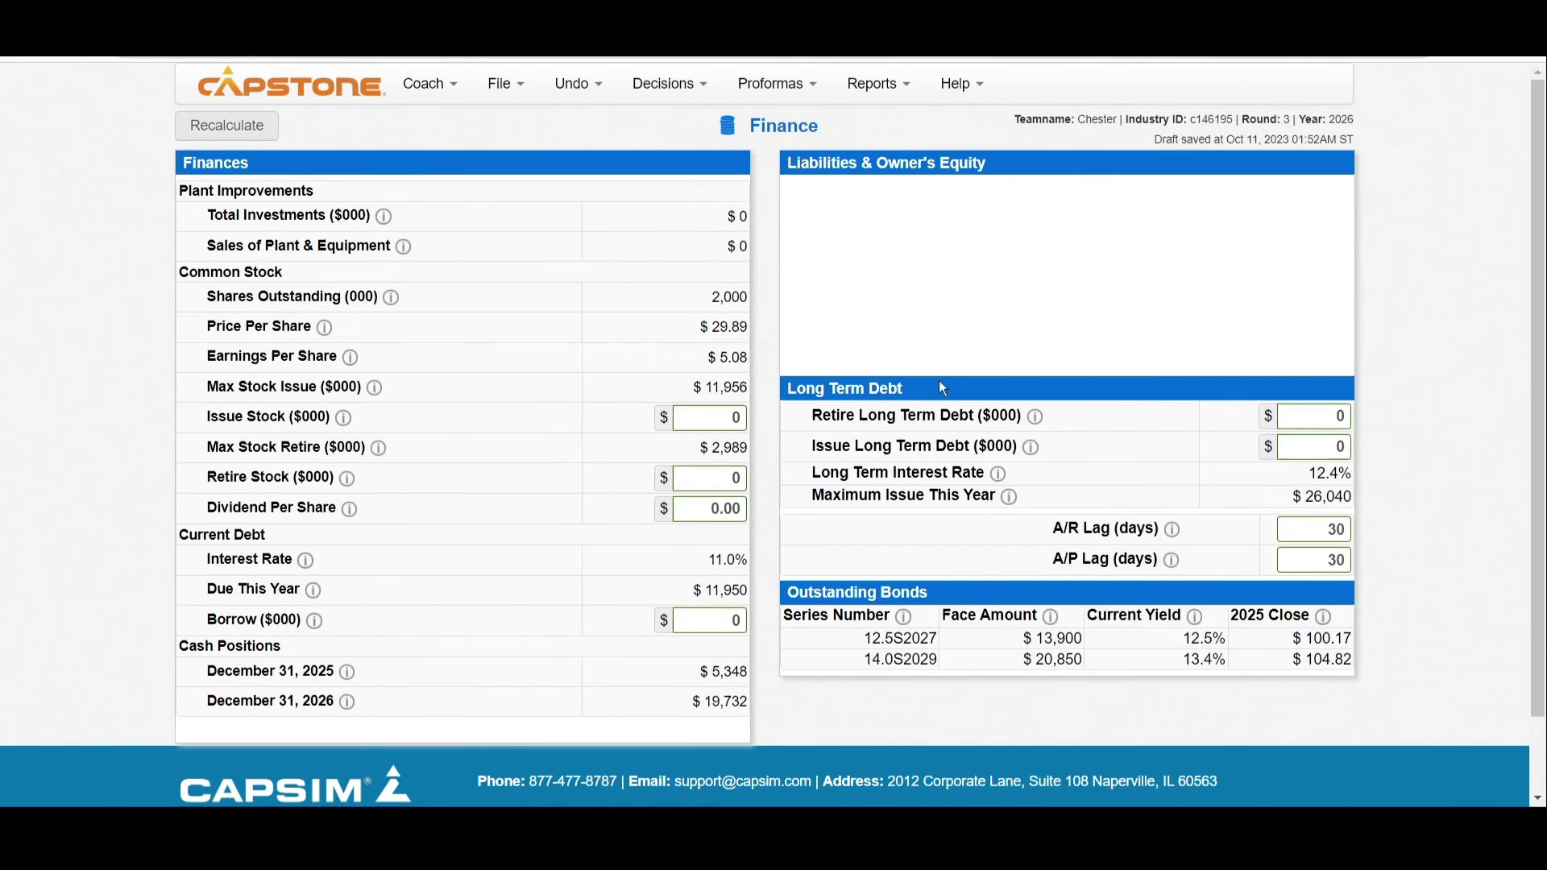
triple_click(1309, 495)
click(1309, 494)
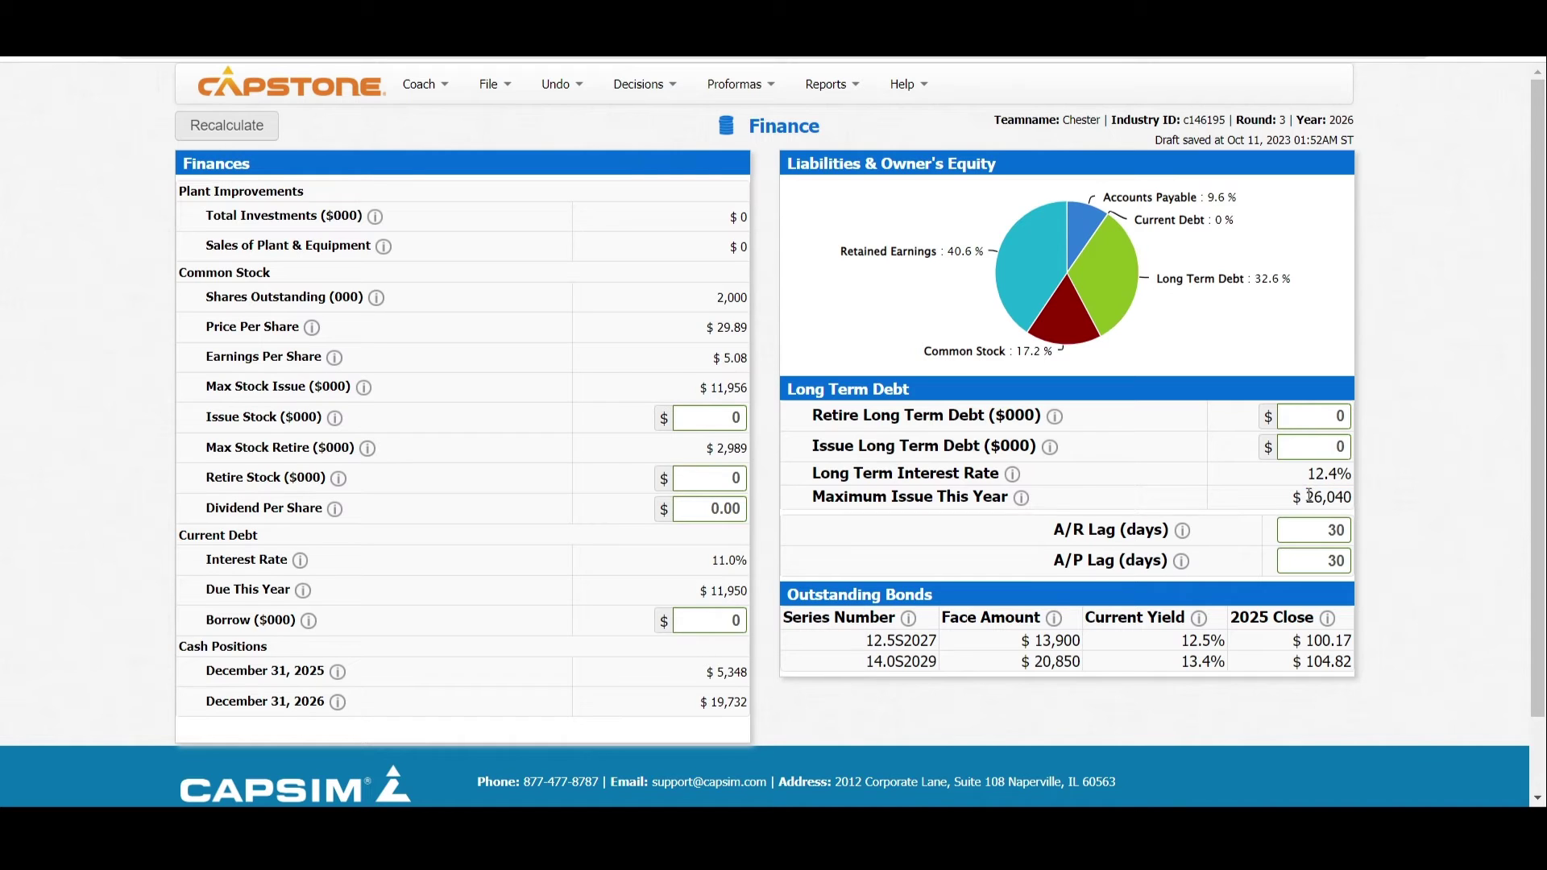
click(1302, 446)
text(20)
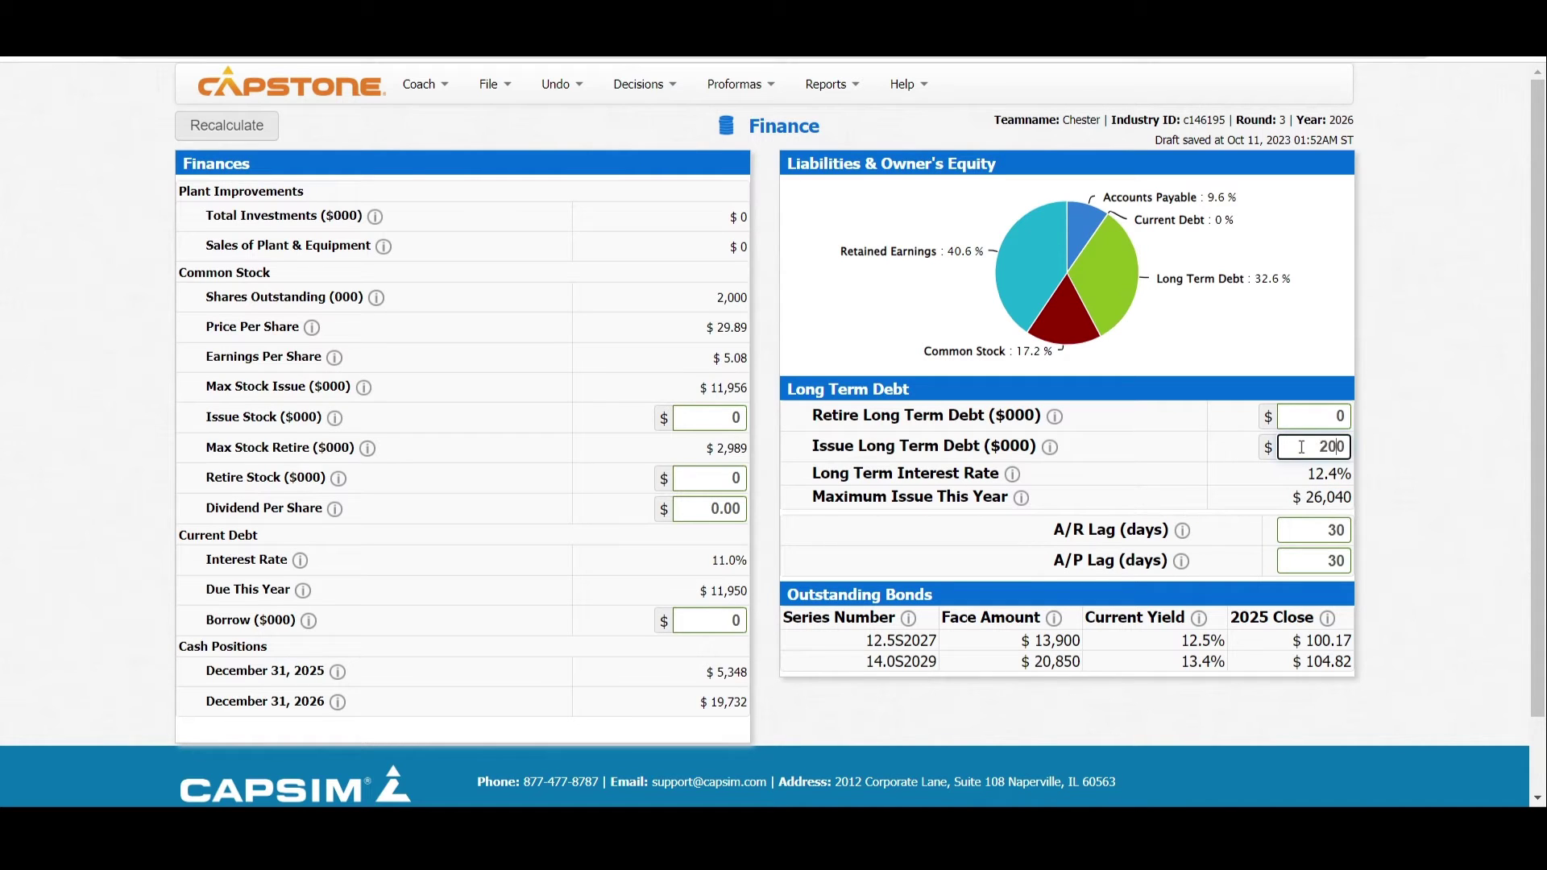
text(0)
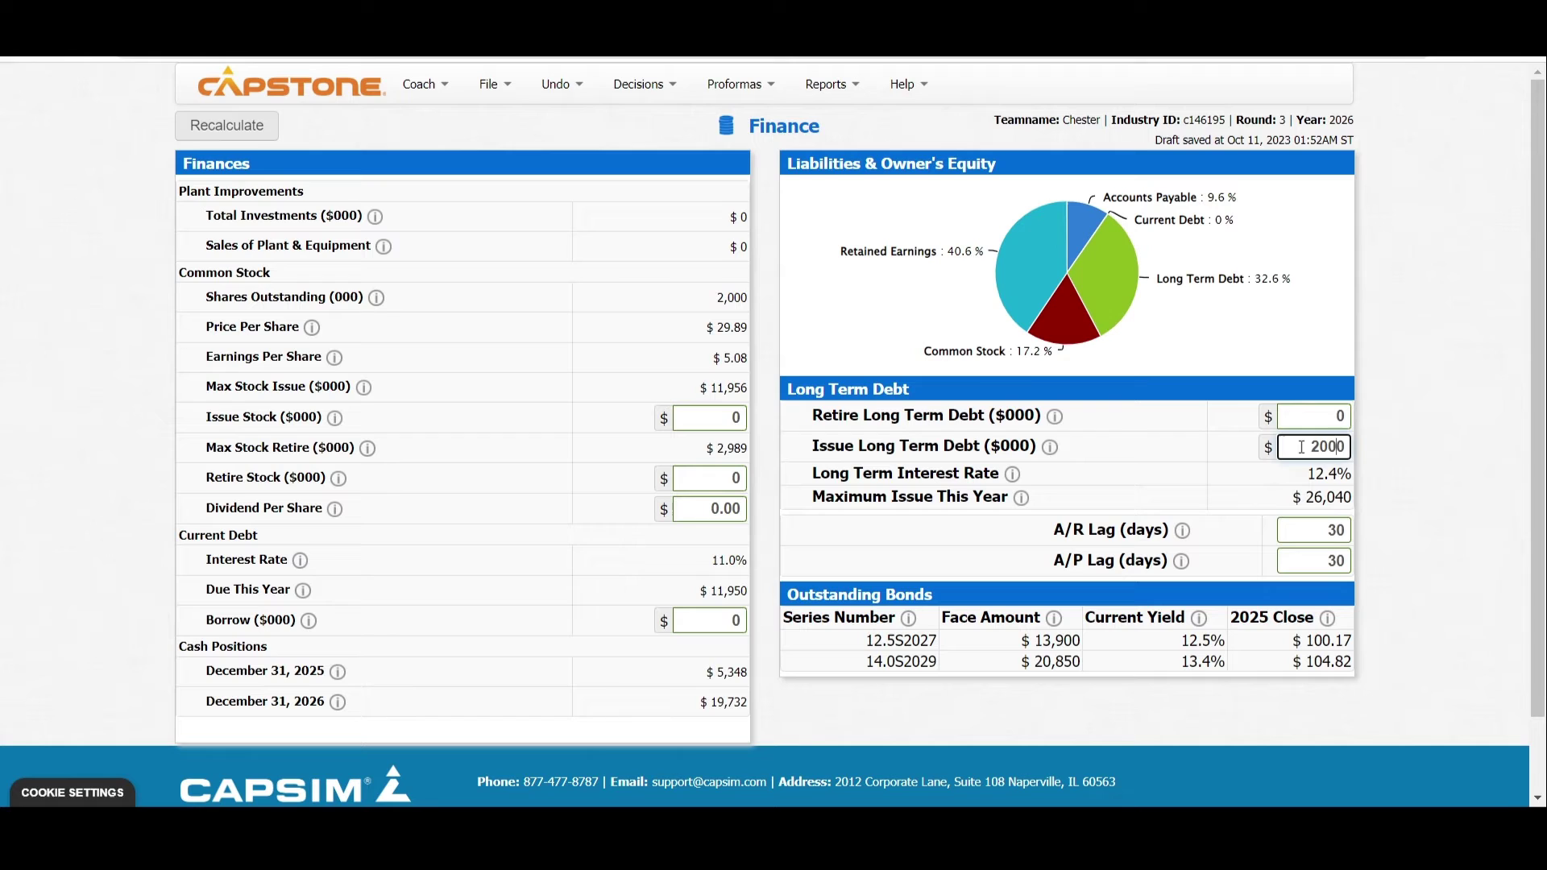
text(0)
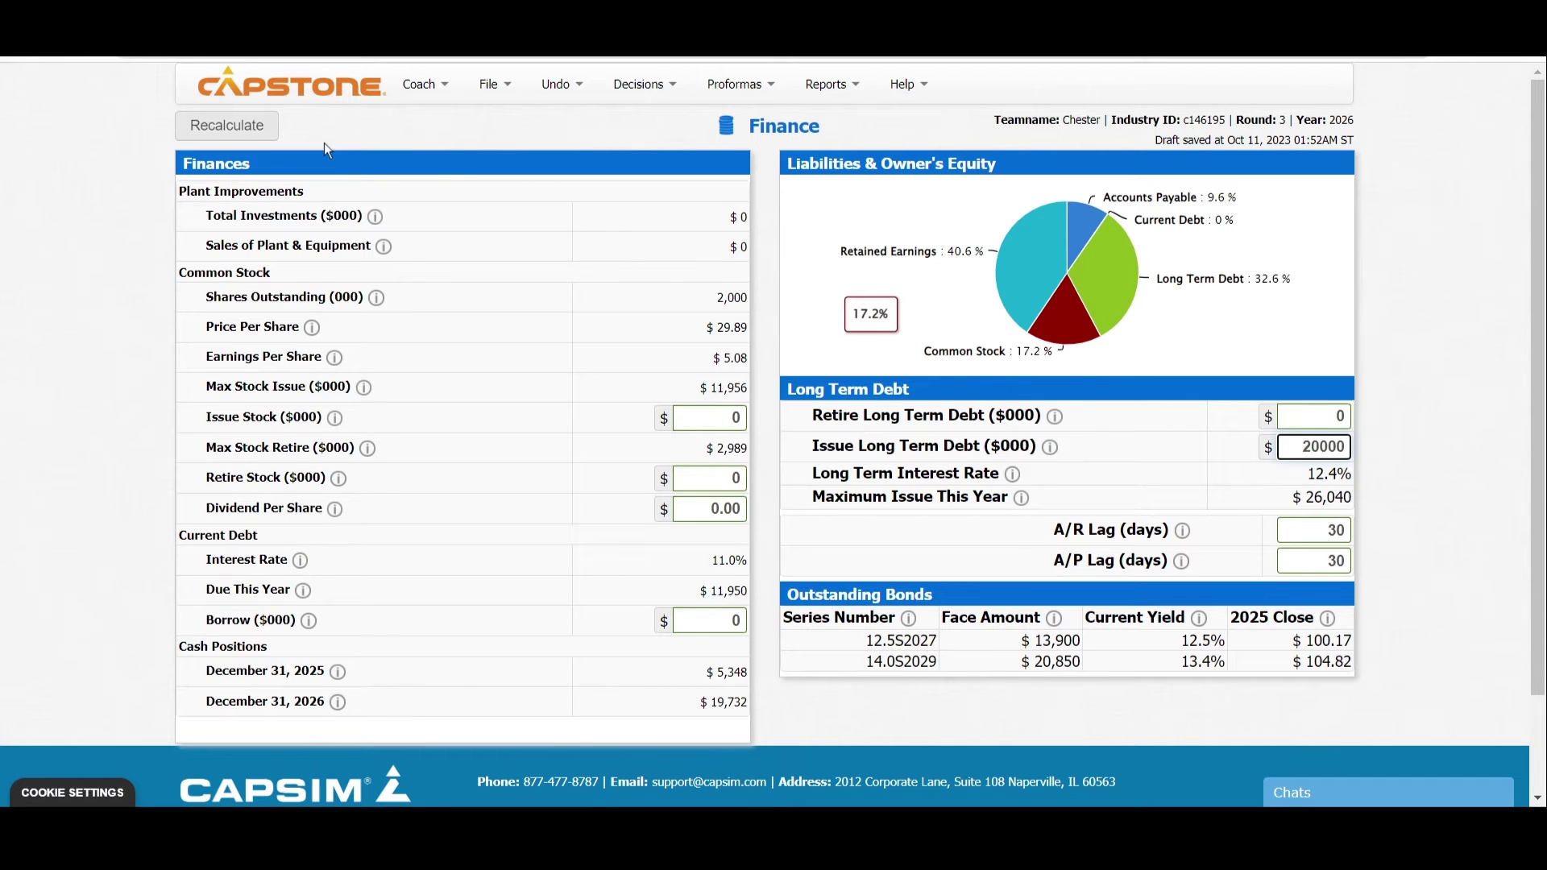
click(246, 126)
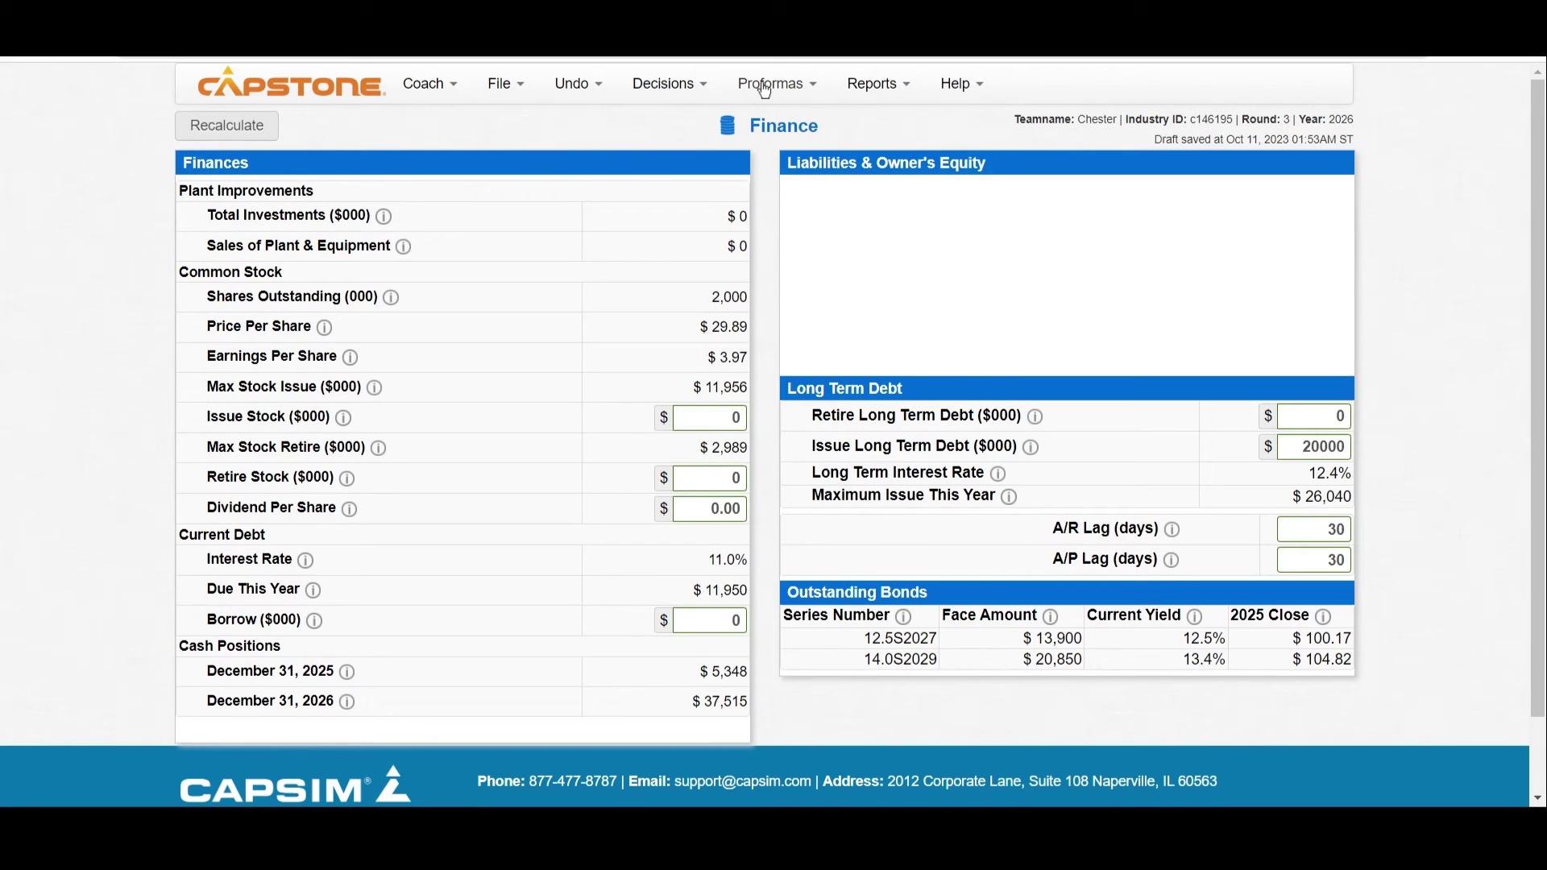
Step: Bring up the Proforma Financial Ratios to see the new leverage
click(776, 84)
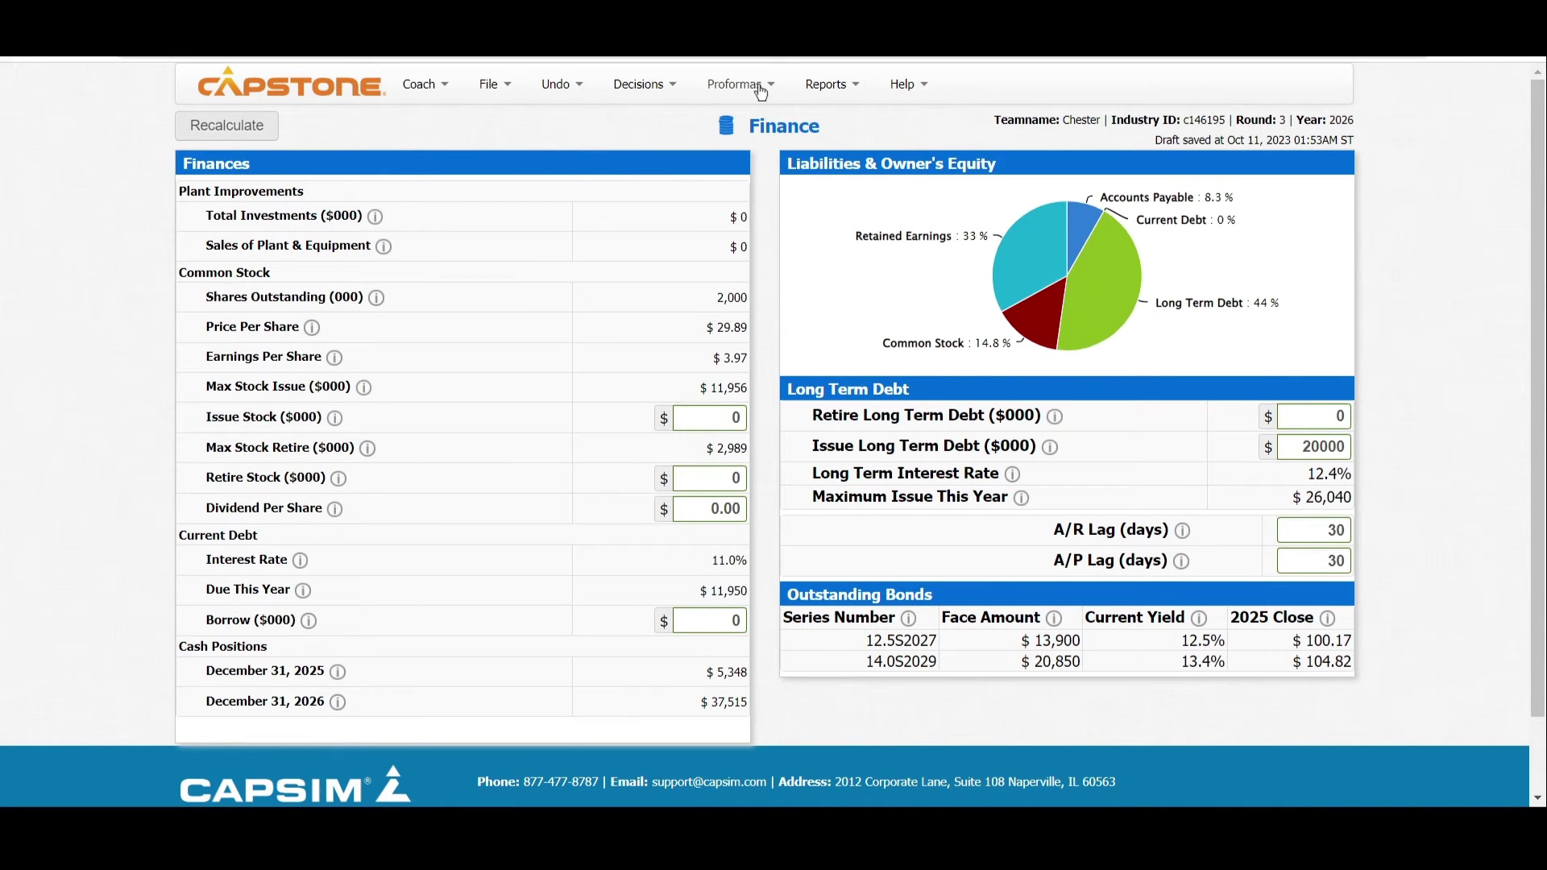
click(740, 83)
click(758, 203)
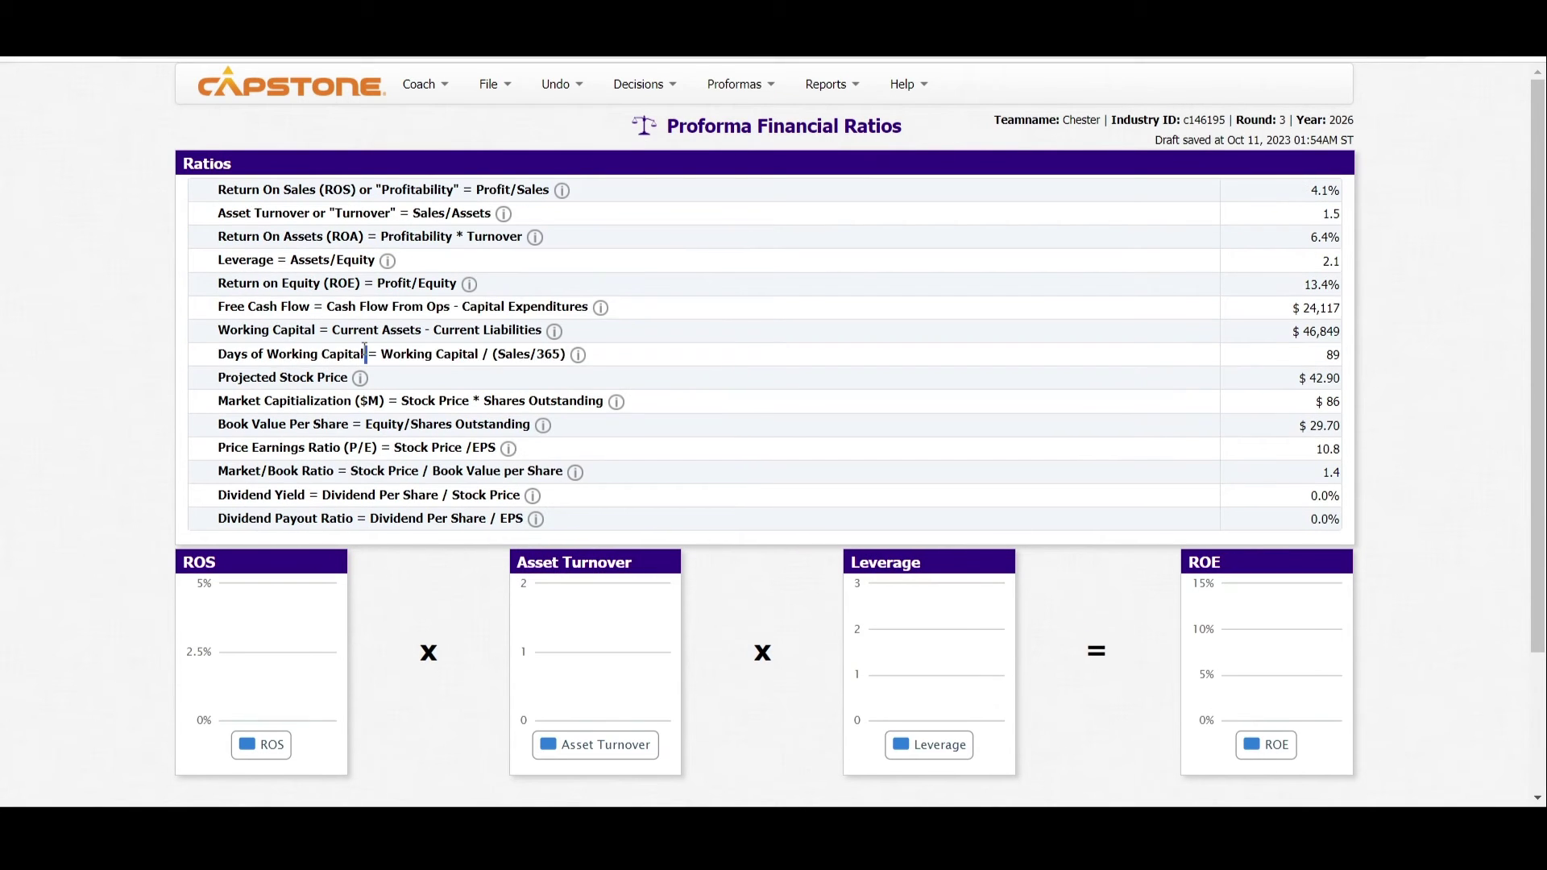
triple_click(383, 355)
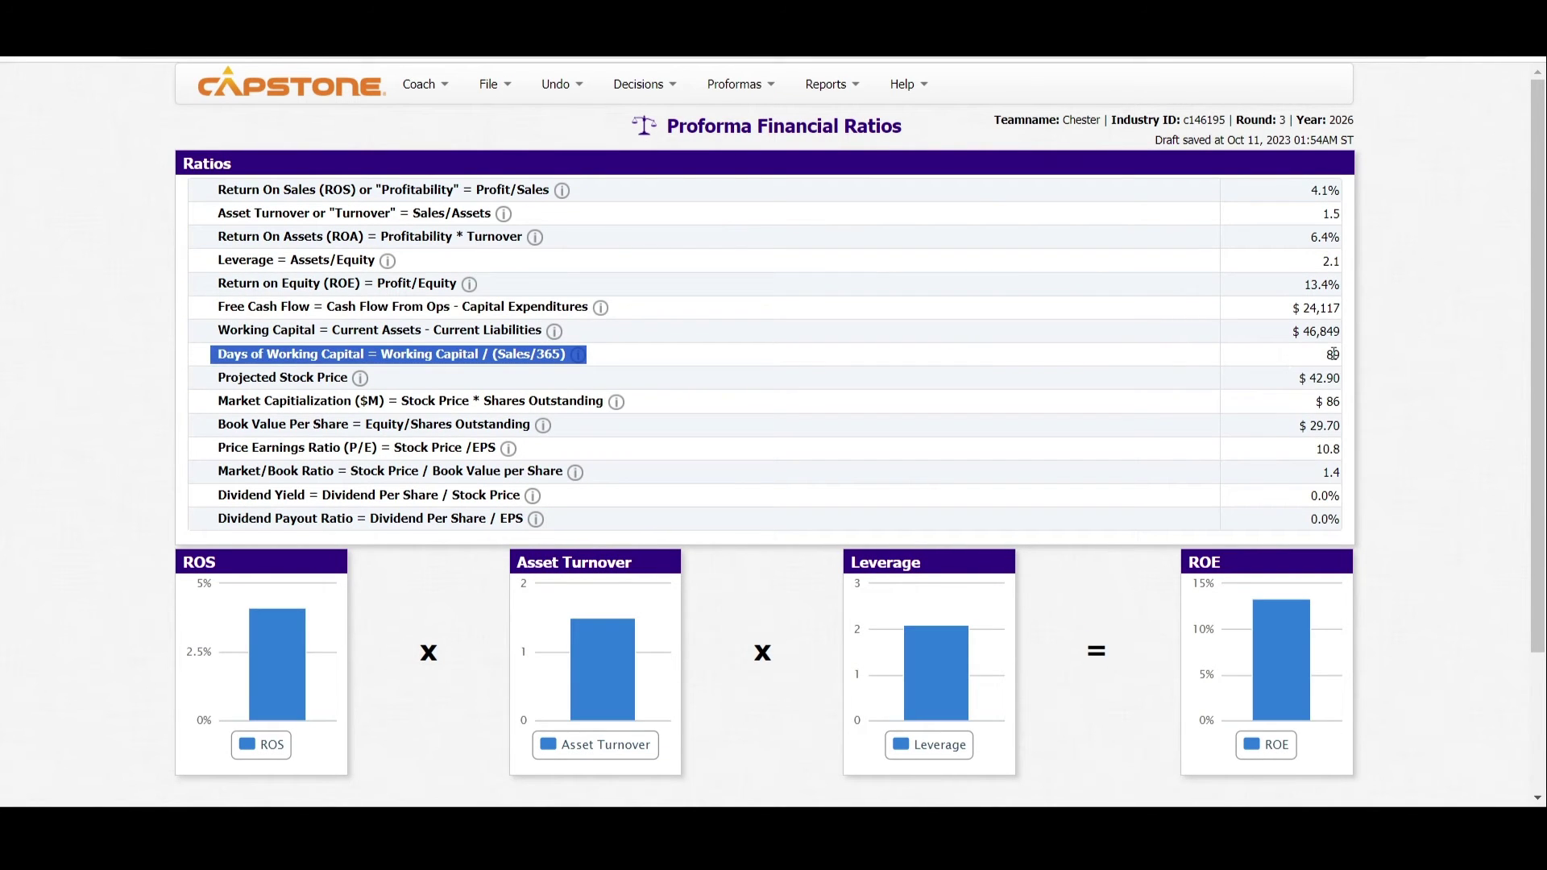
double_click(1332, 355)
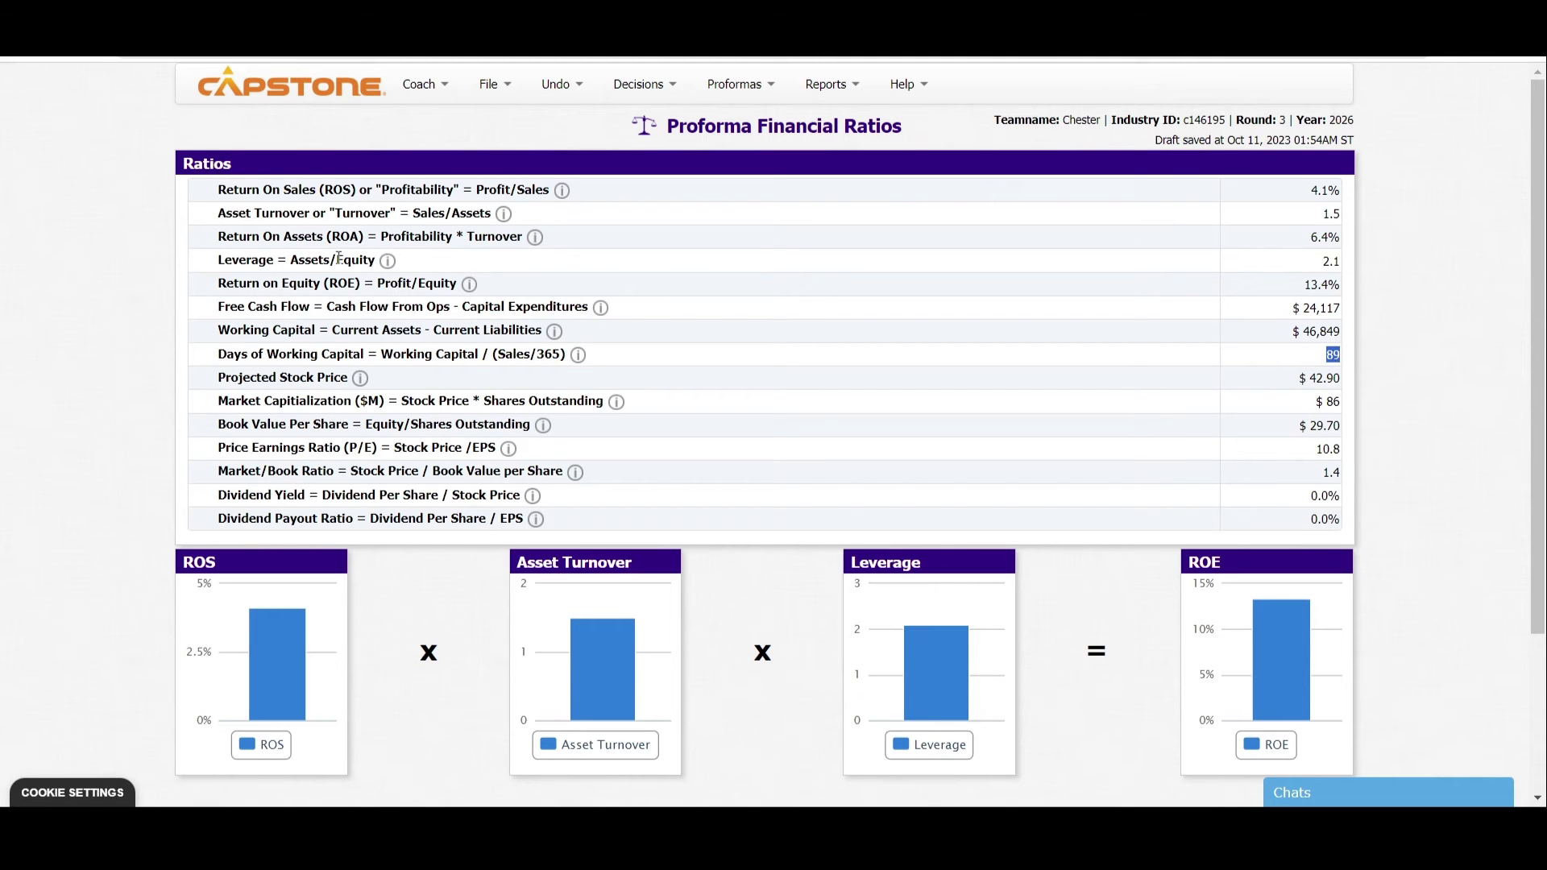
double_click(310, 259)
double_click(246, 259)
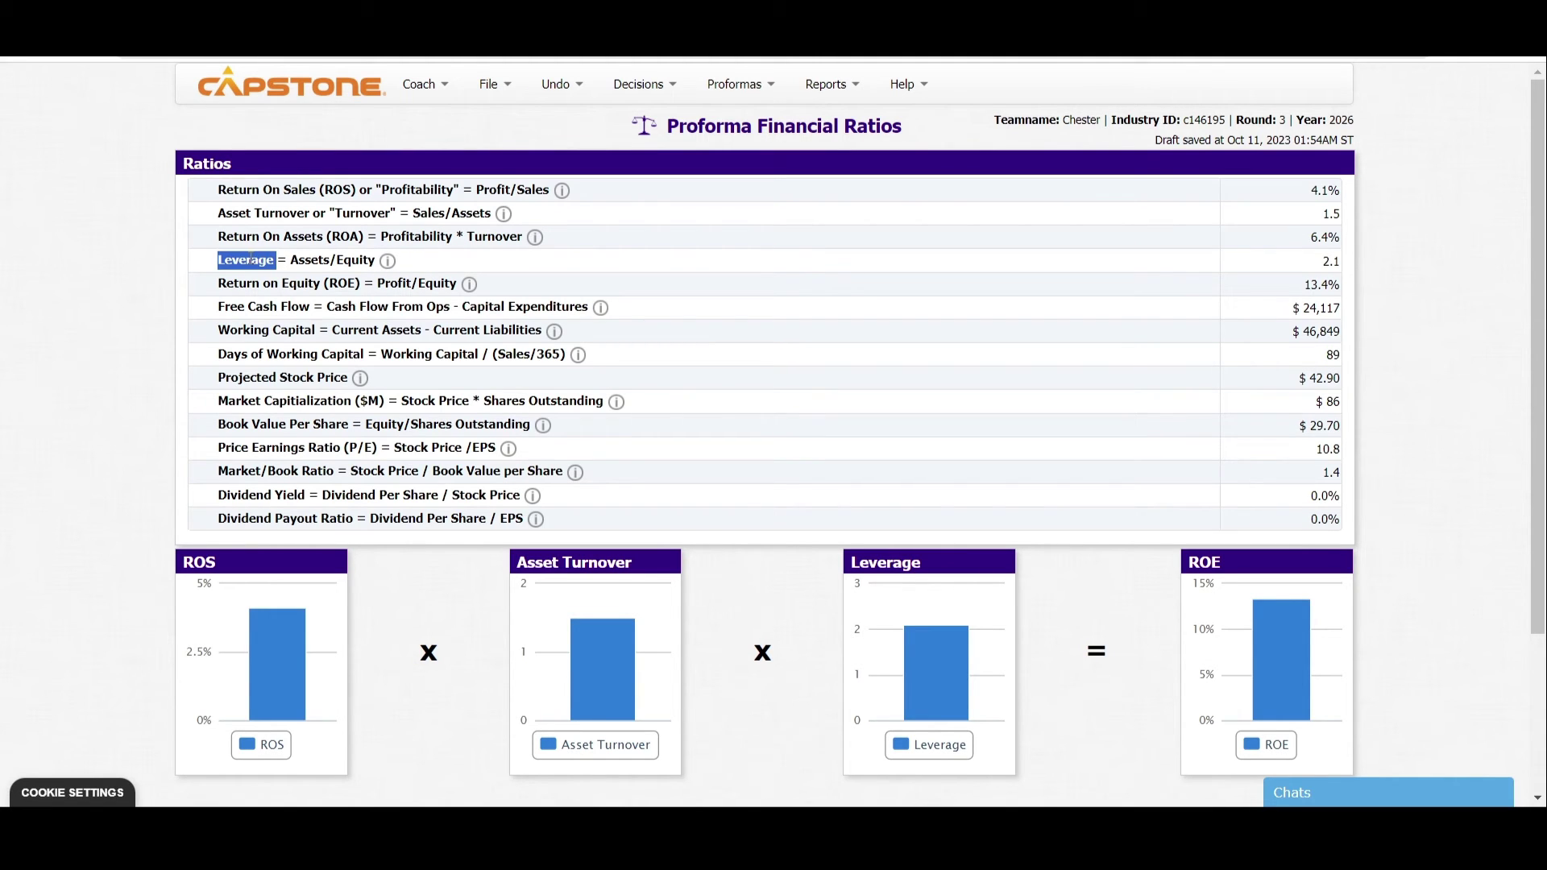
double_click(1323, 263)
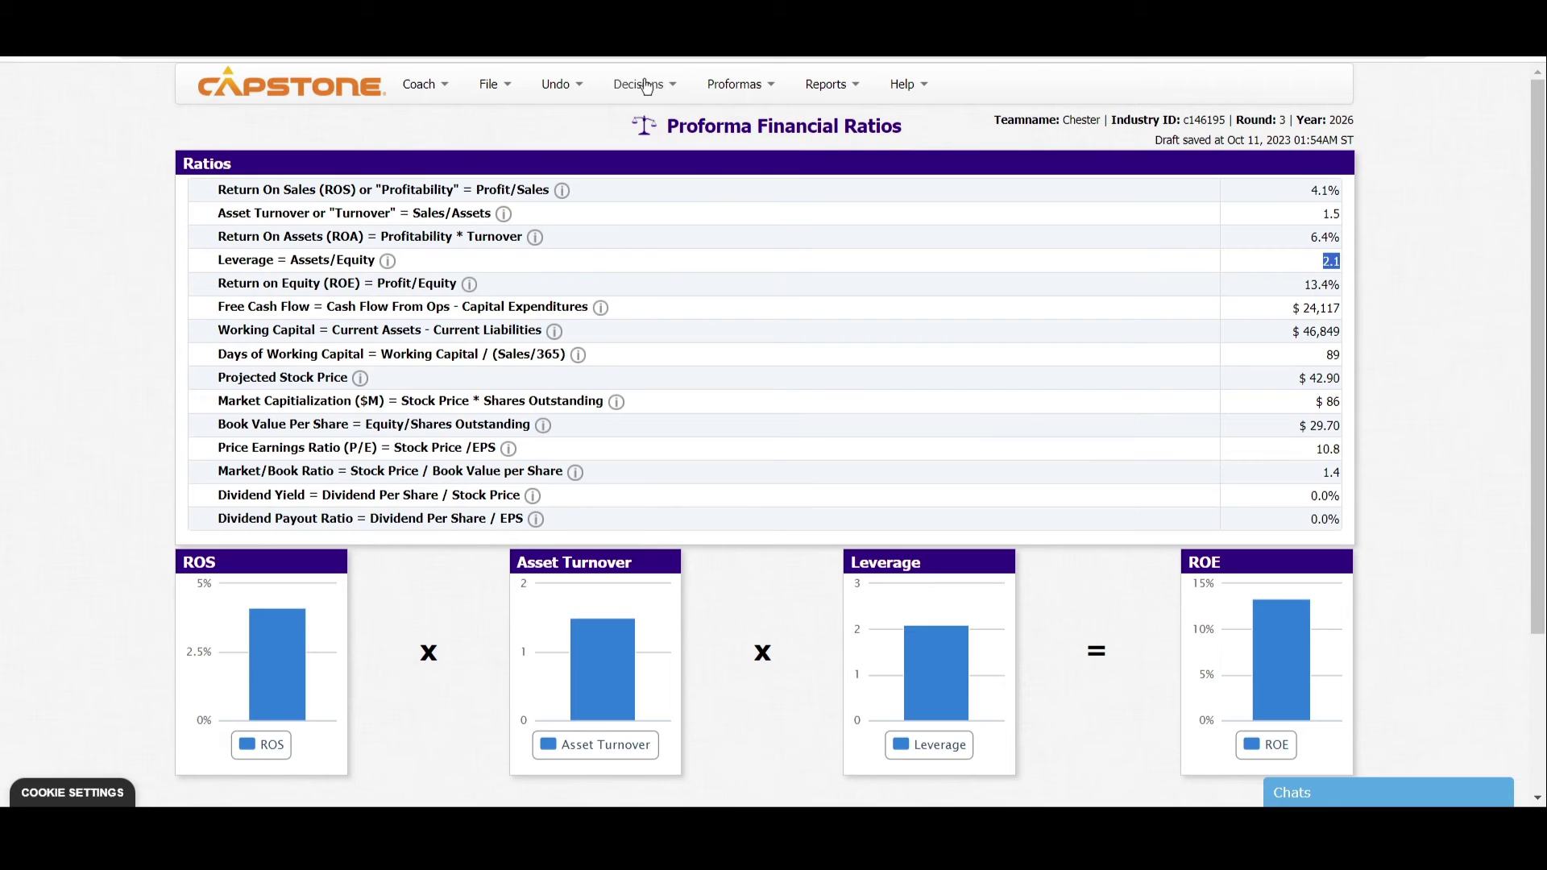
Step: On the Finance page, highlight the Issue Stock and Issue Long Term Debt amounts
click(647, 86)
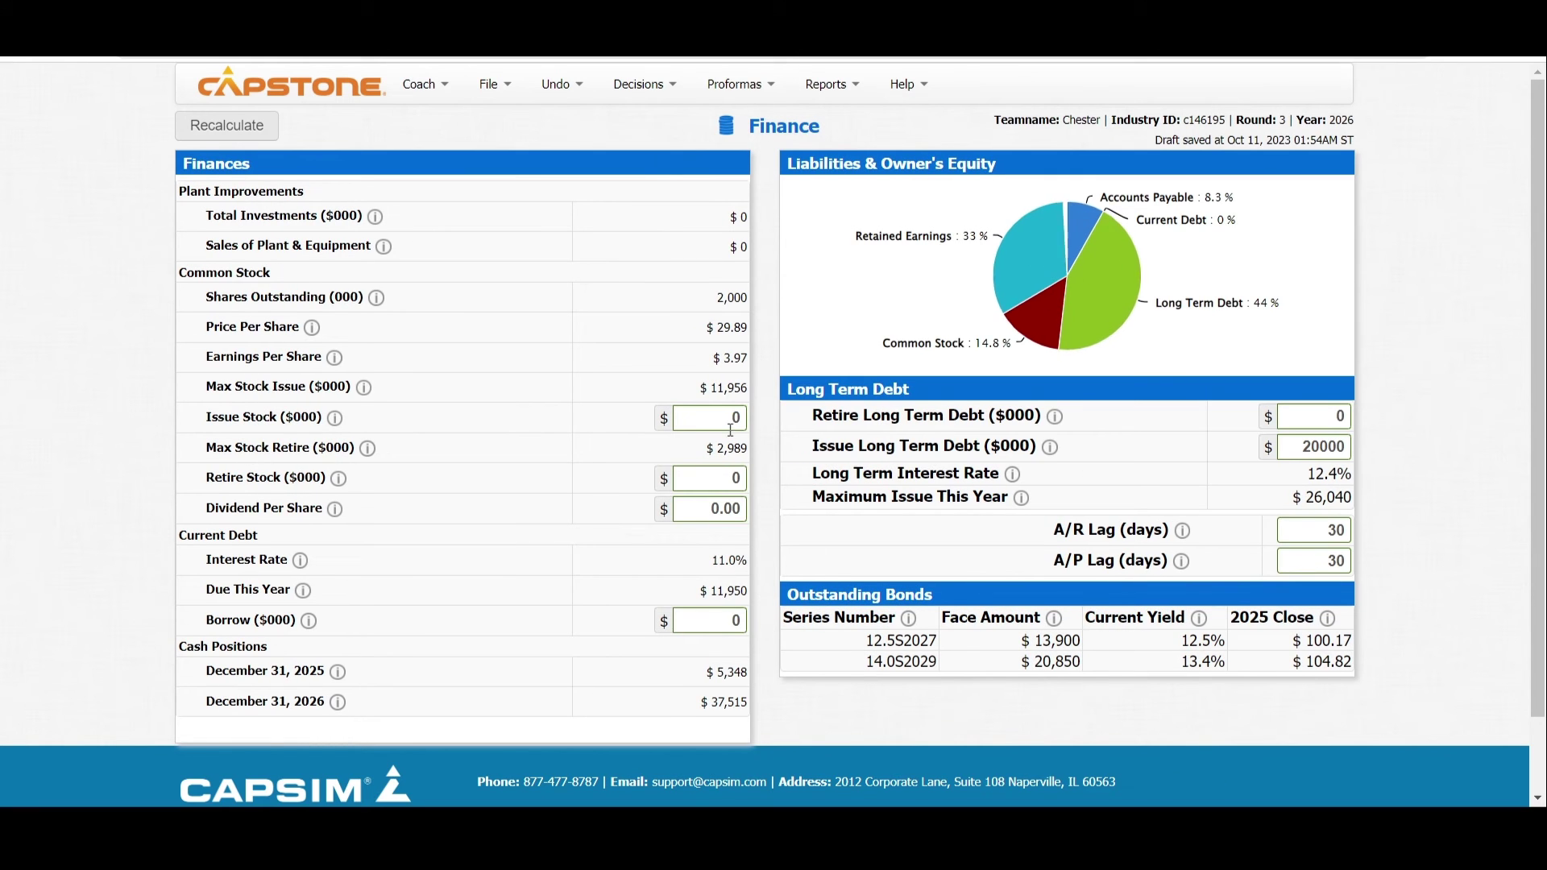
triple_click(223, 417)
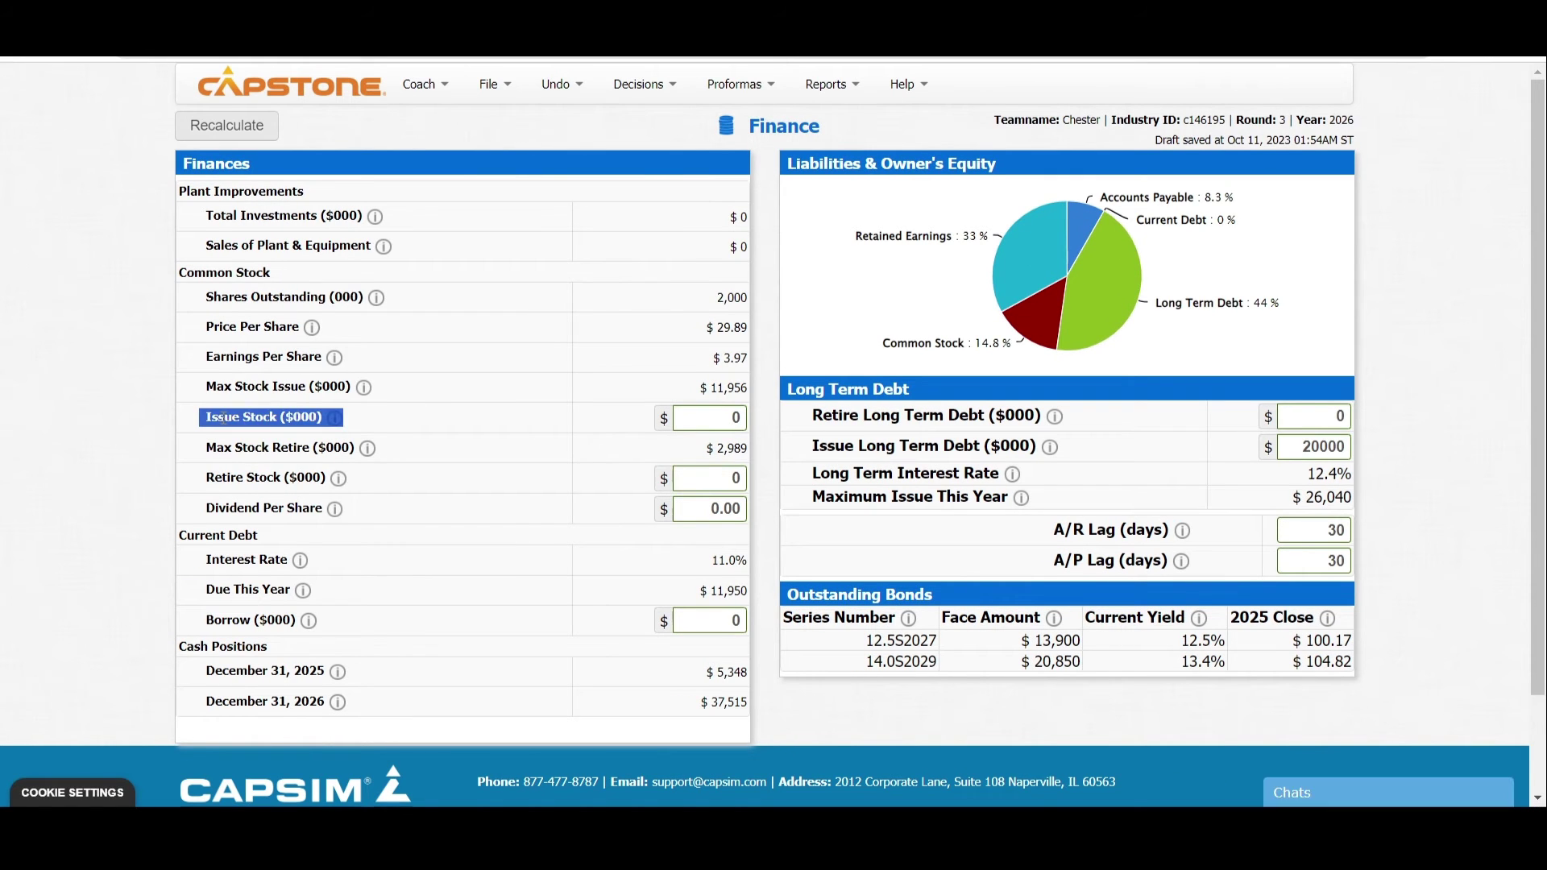
click(296, 414)
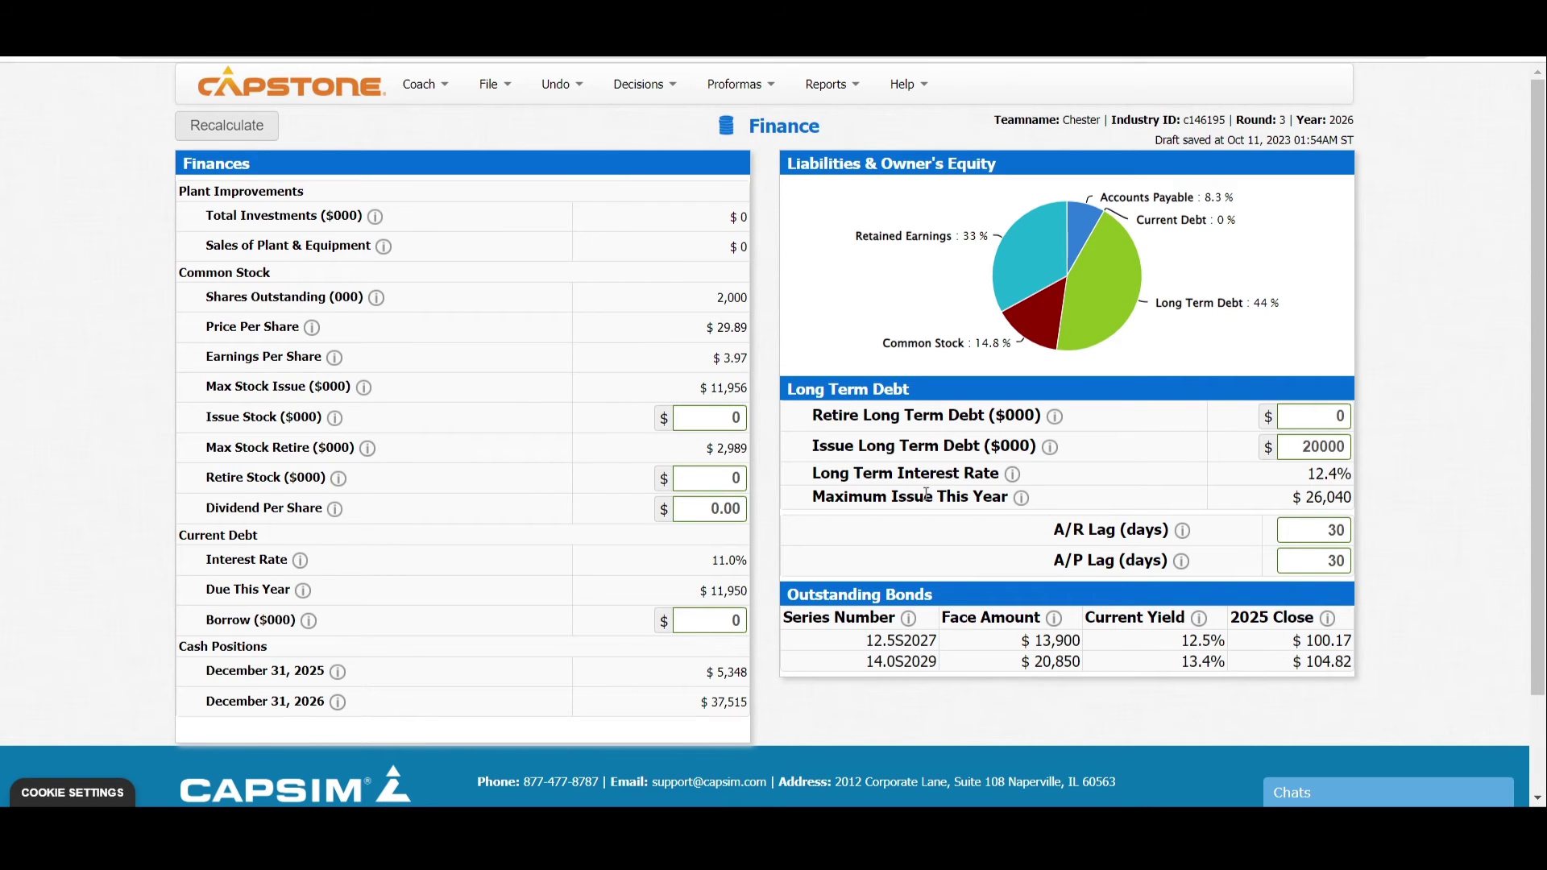
triple_click(924, 448)
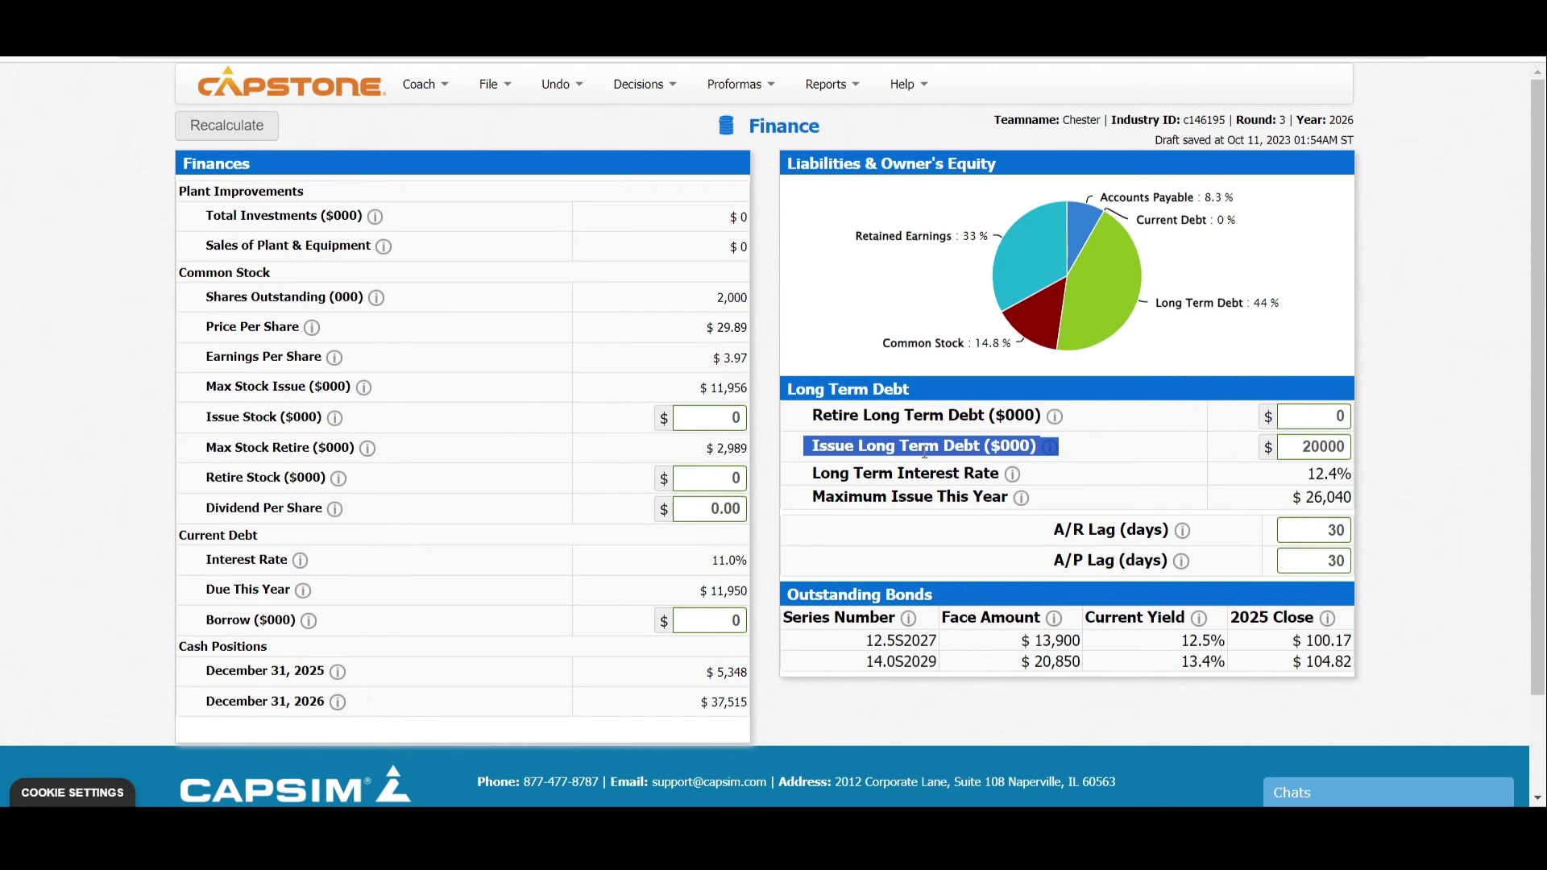
click(925, 452)
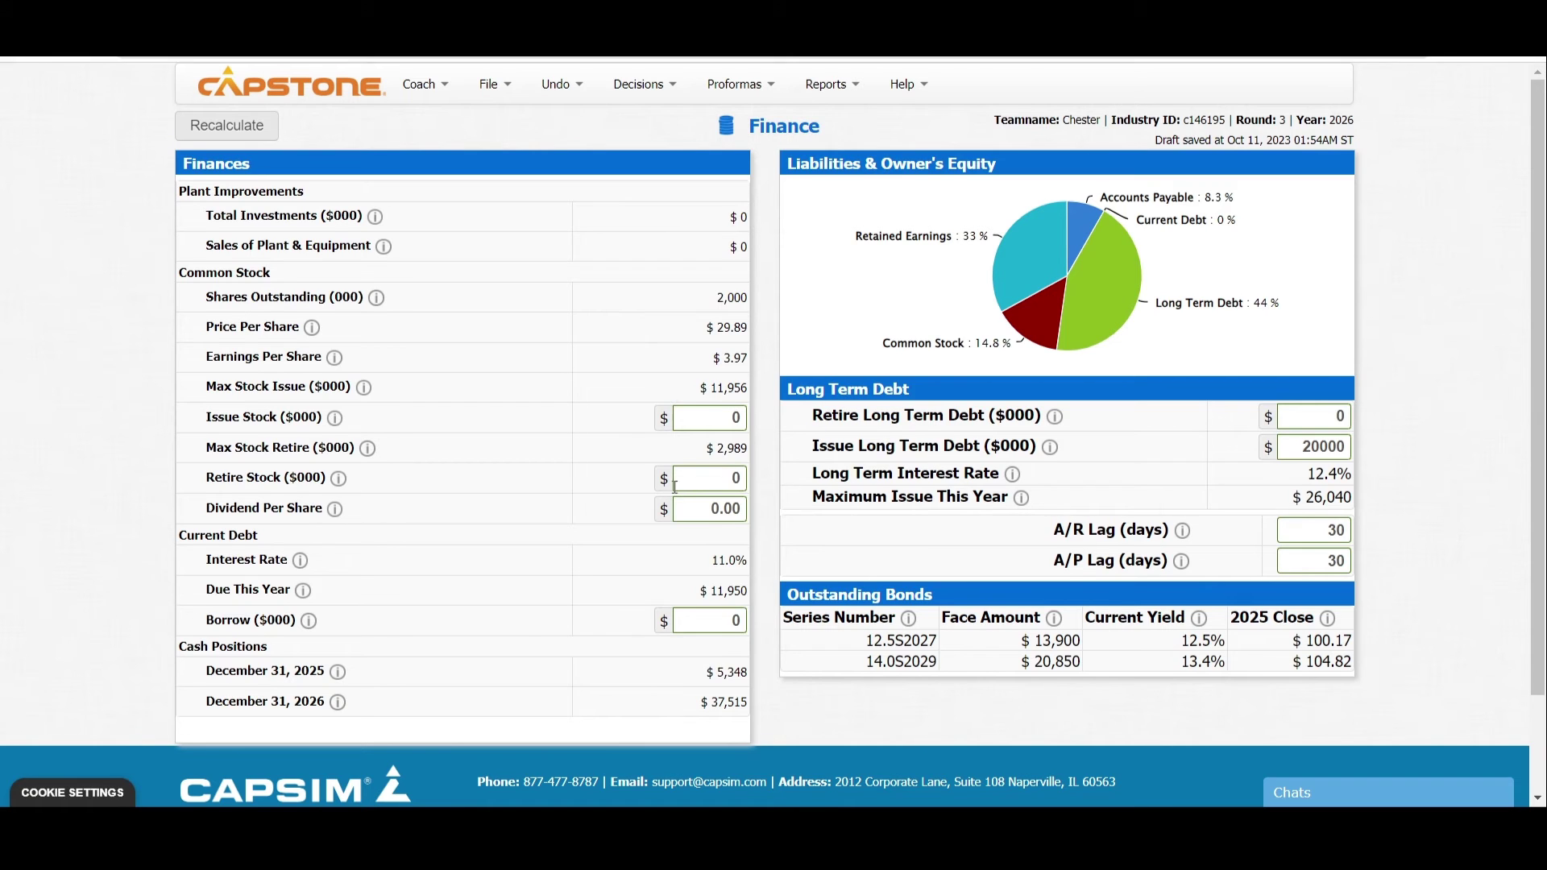
Step: Highlight the projected December 31, 2026 cash of $37,515
click(722, 622)
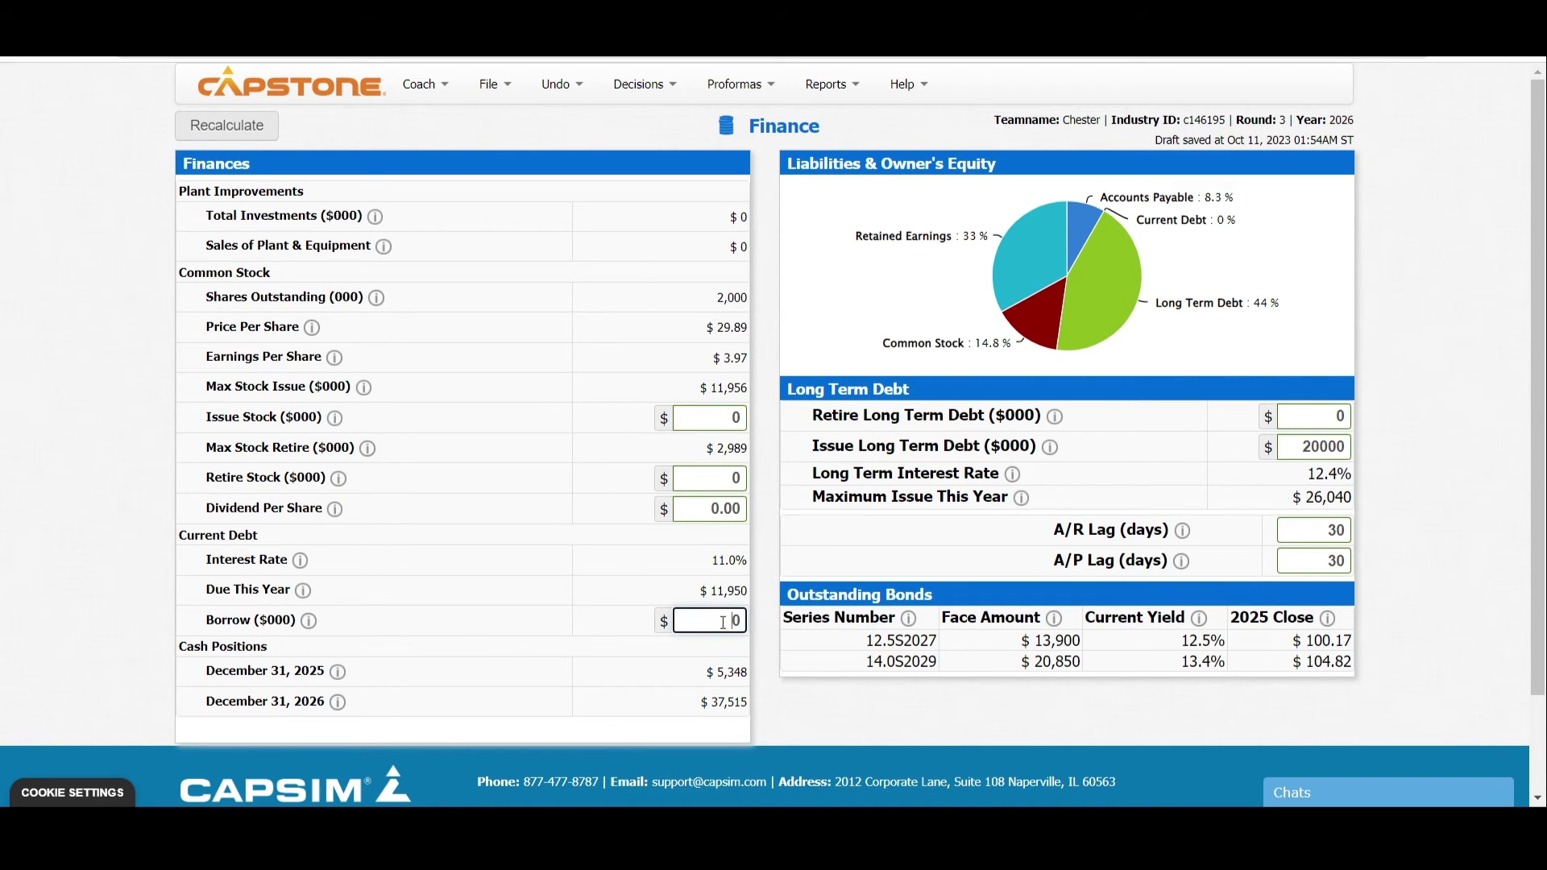
double_click(717, 701)
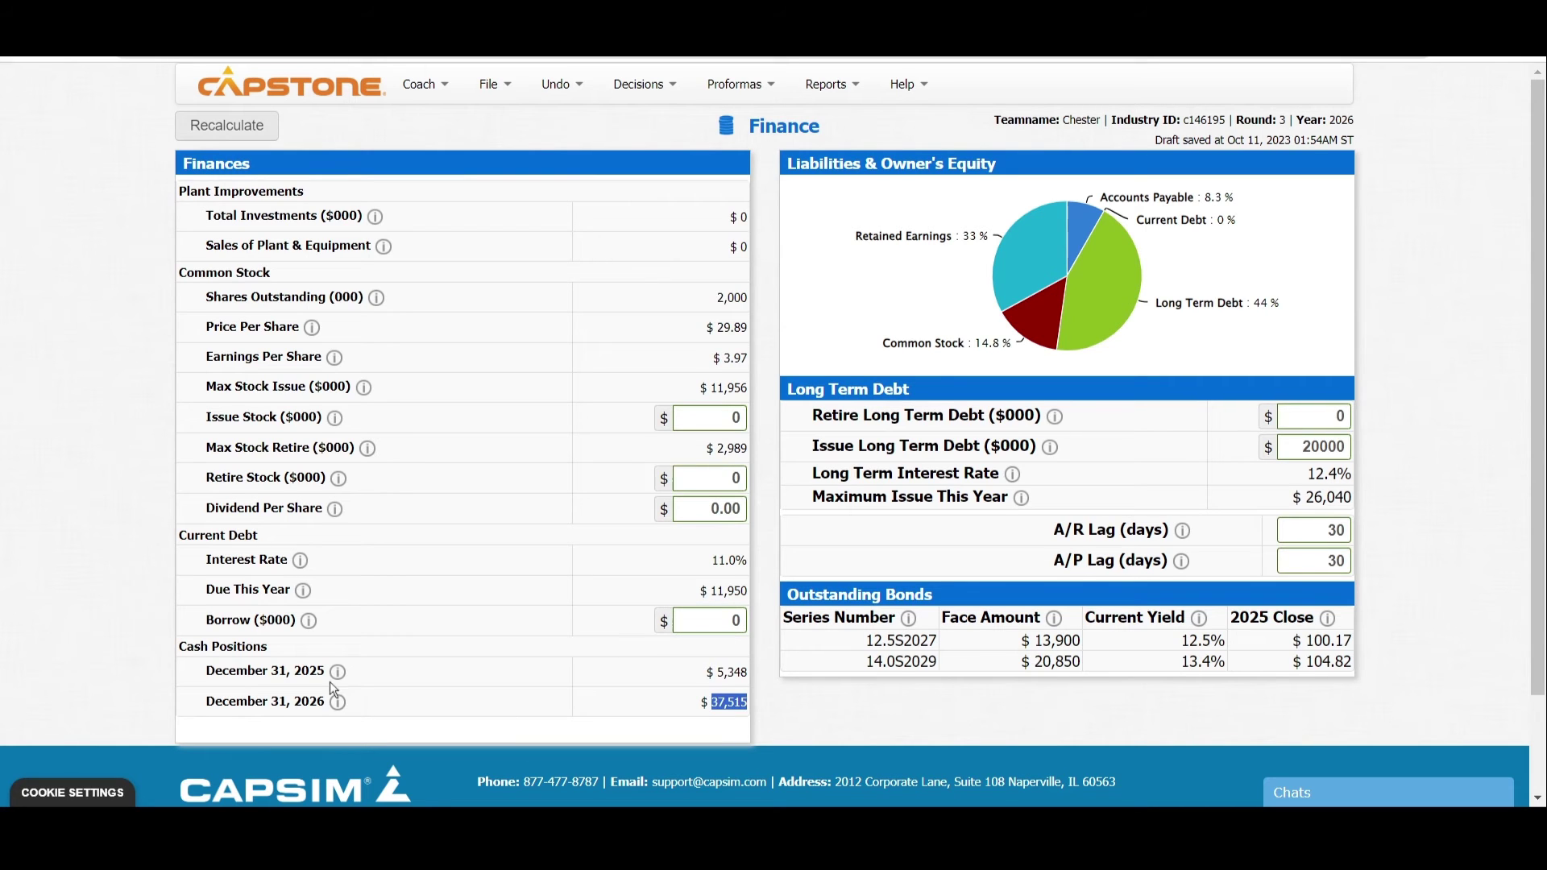
double_click(252, 703)
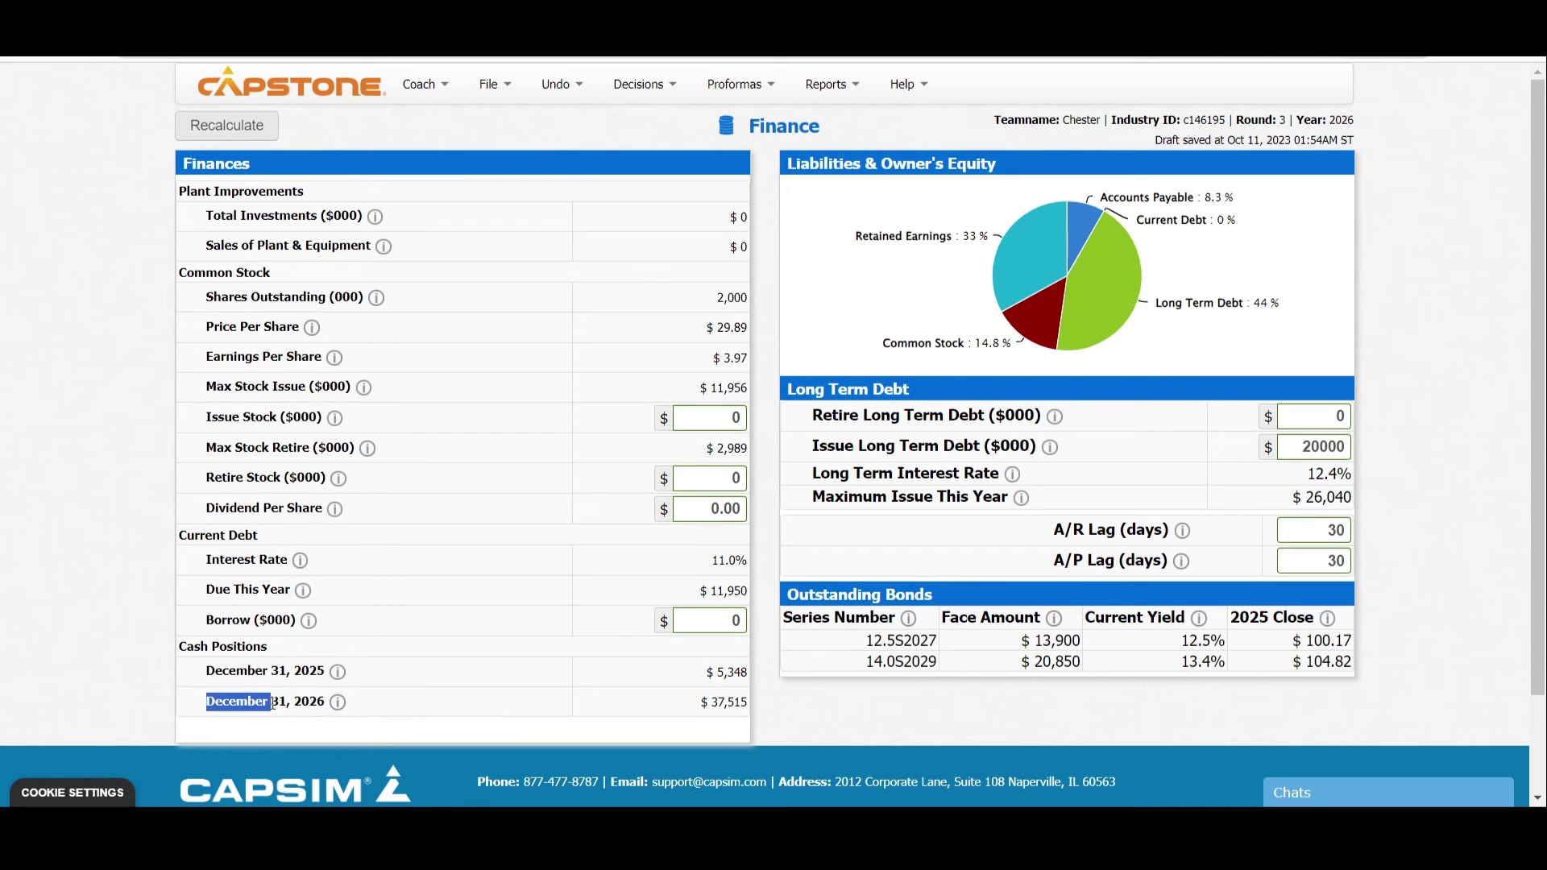
double_click(280, 703)
double_click(310, 702)
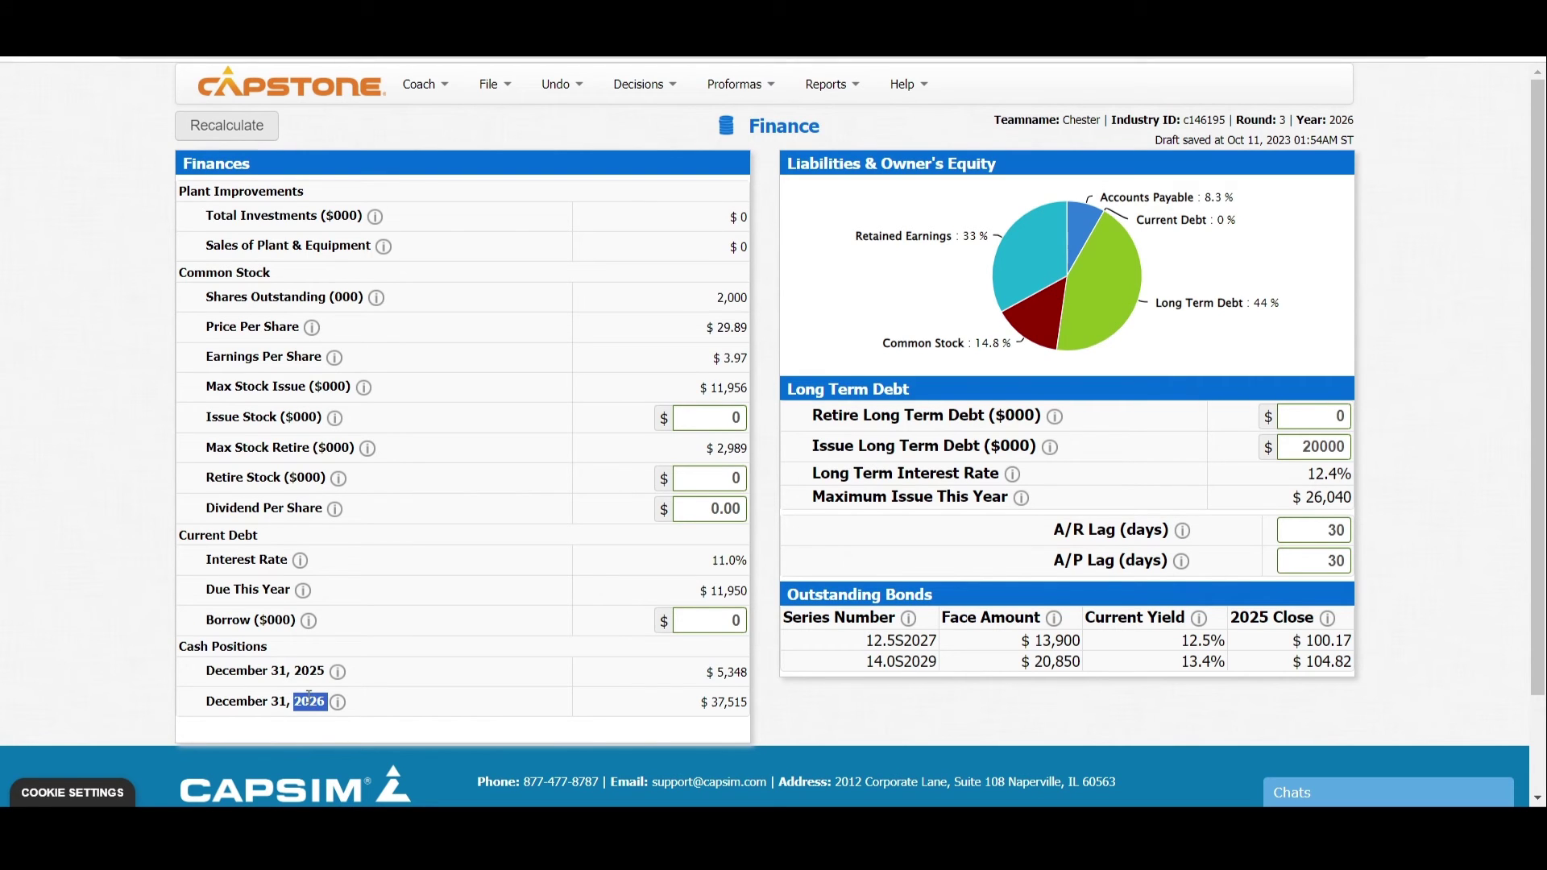
click(717, 702)
double_click(717, 702)
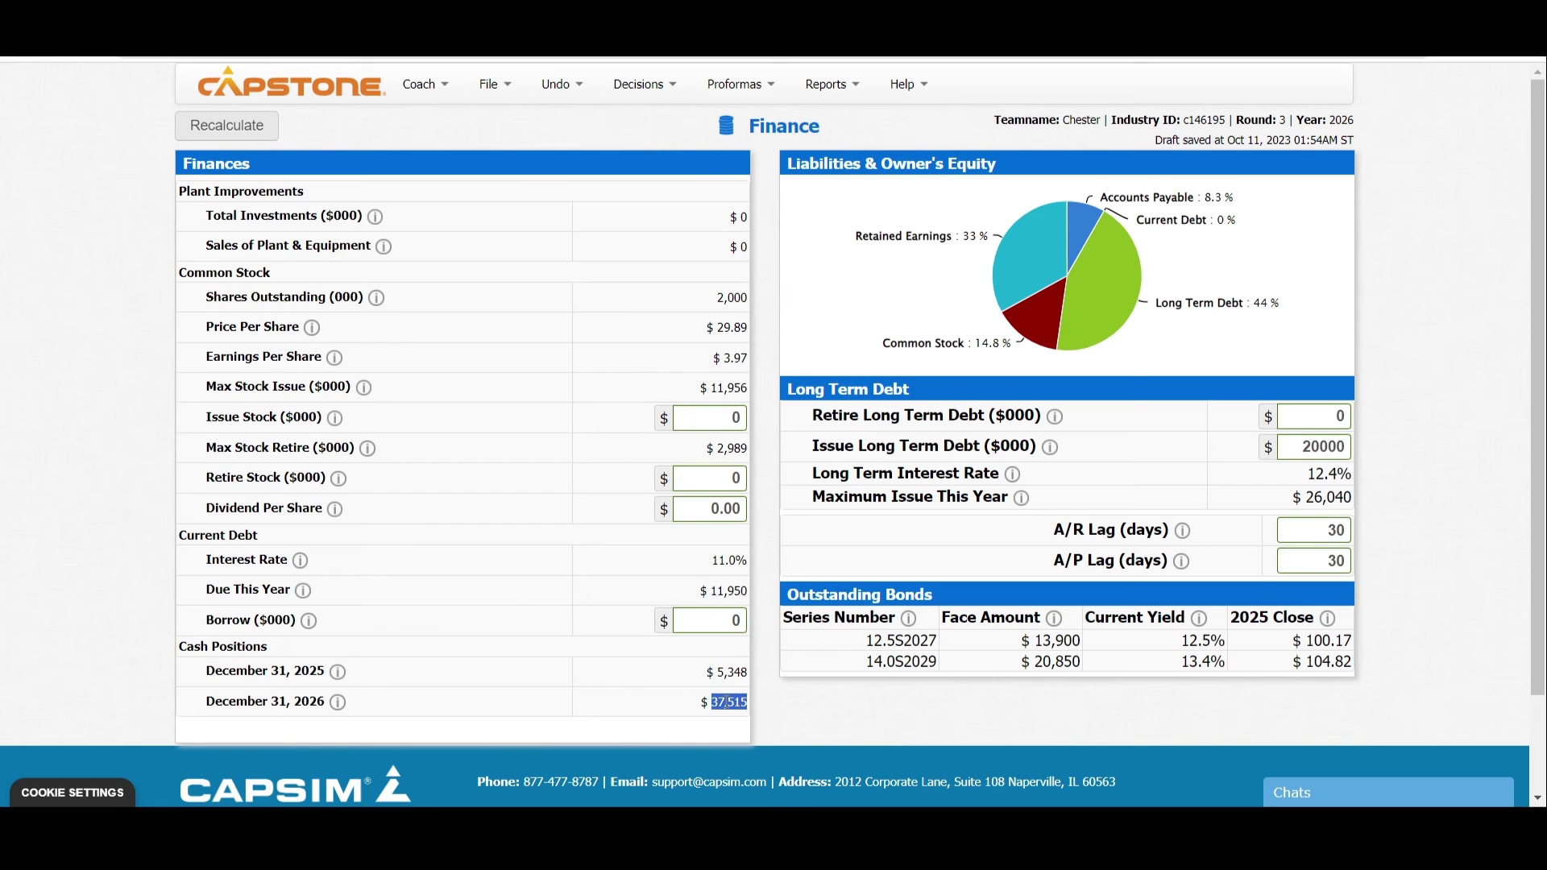
Step: Borrow 5000 short-term and recalculate, lifting 2026 year-end cash to $42,165
click(724, 702)
click(720, 626)
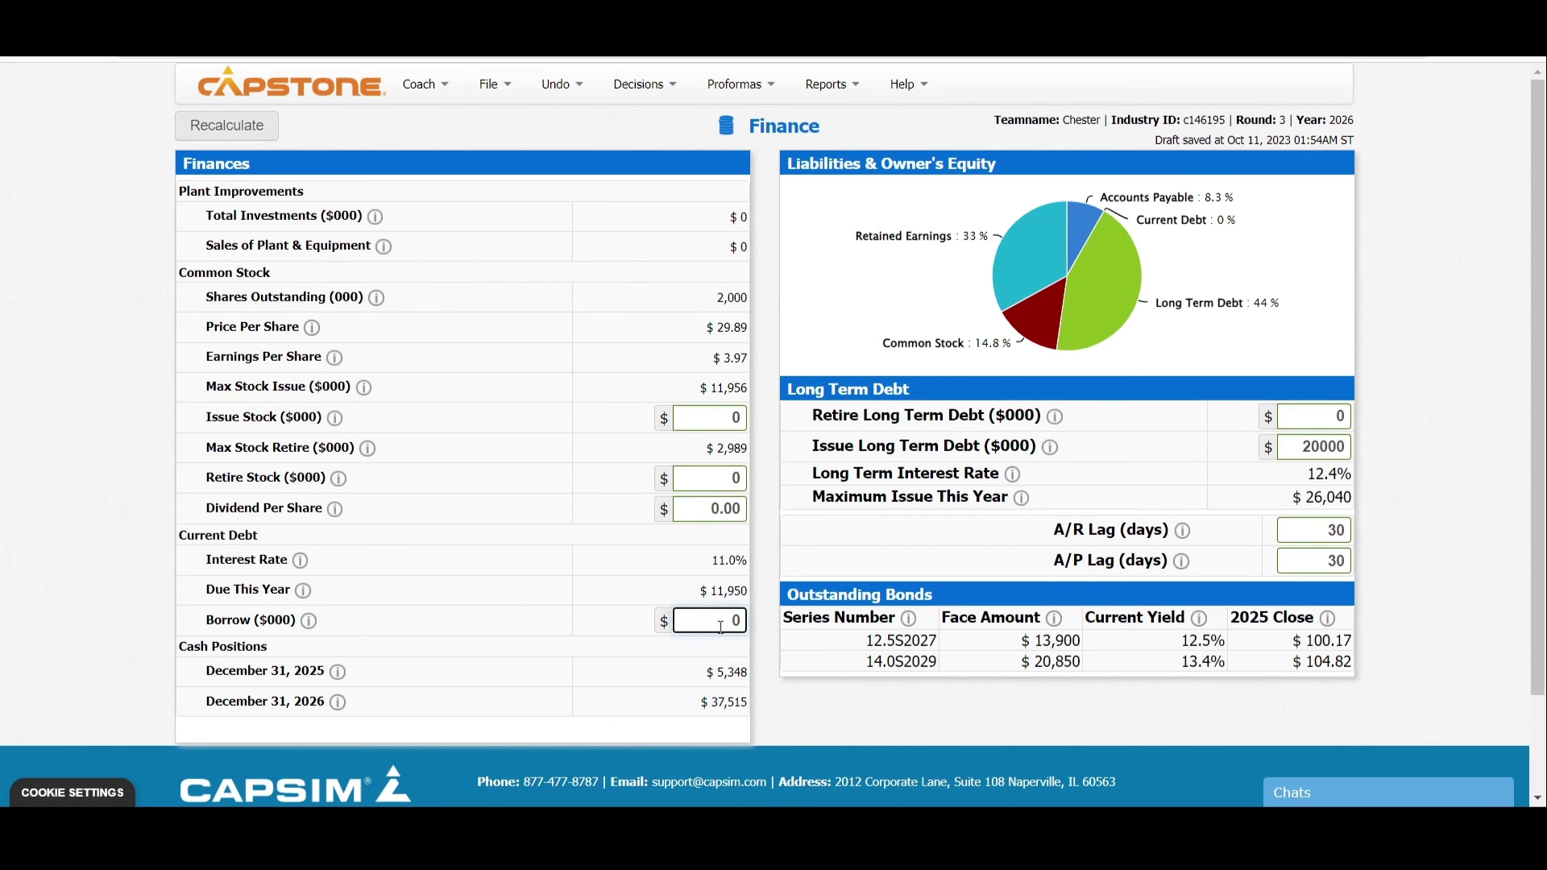
text(5000)
click(257, 185)
click(218, 129)
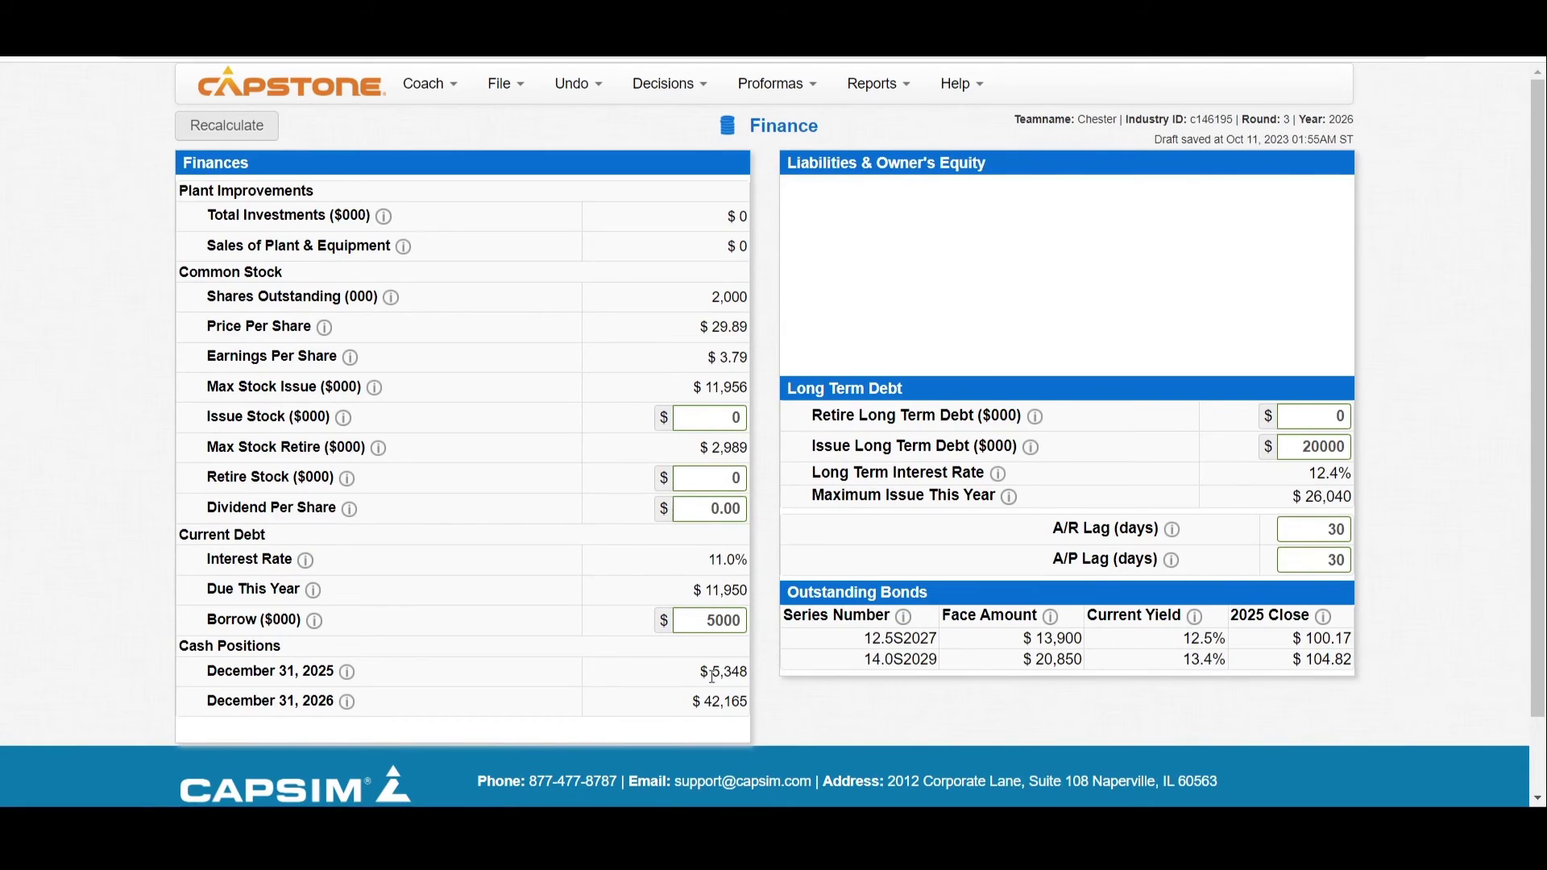
double_click(715, 702)
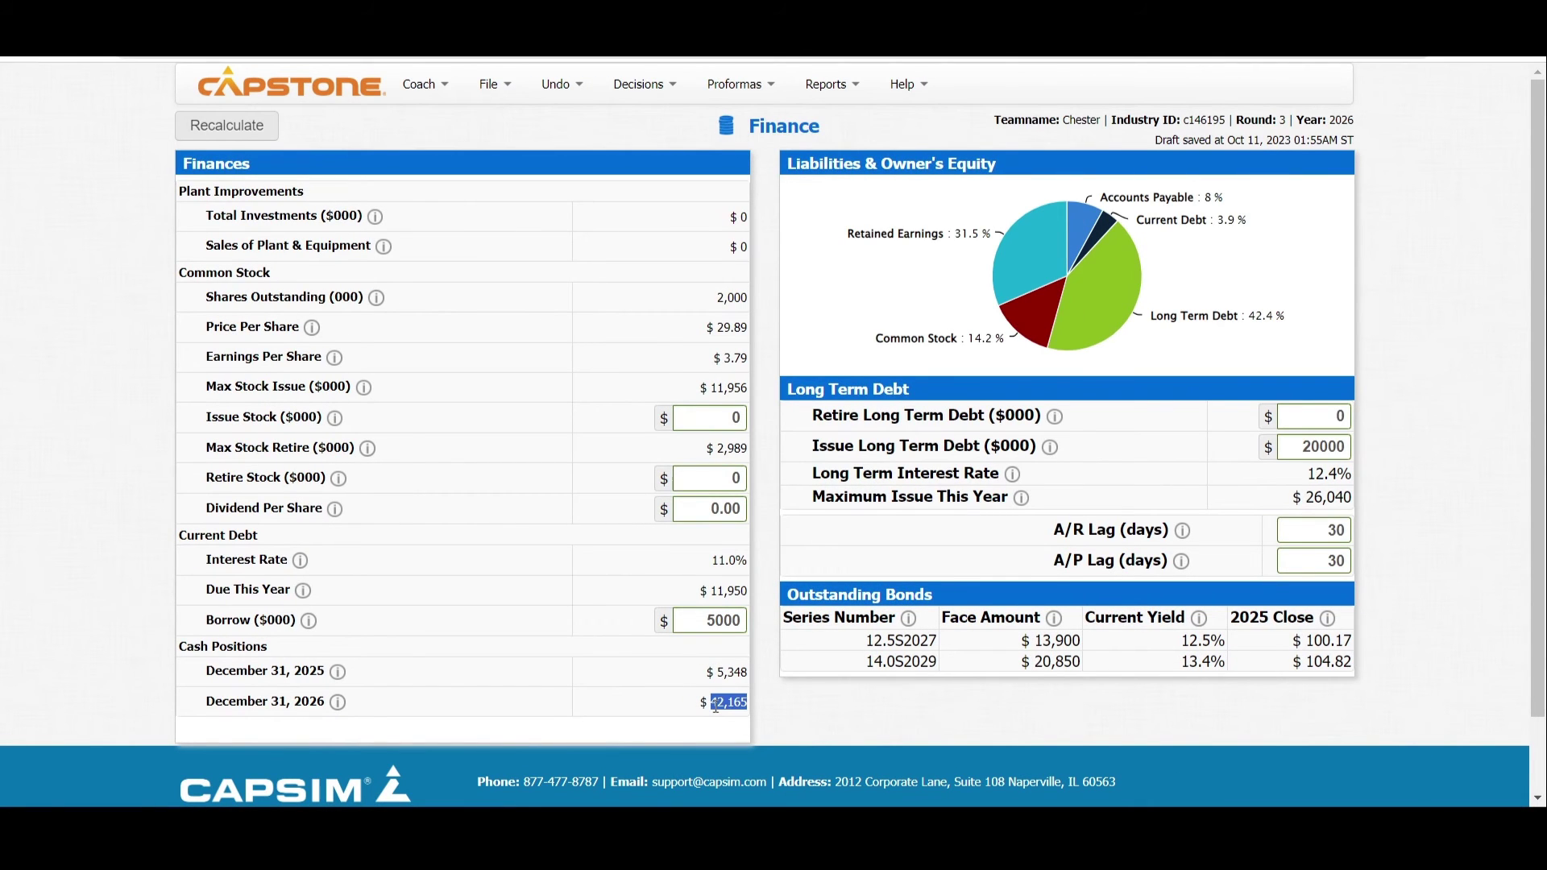
click(721, 703)
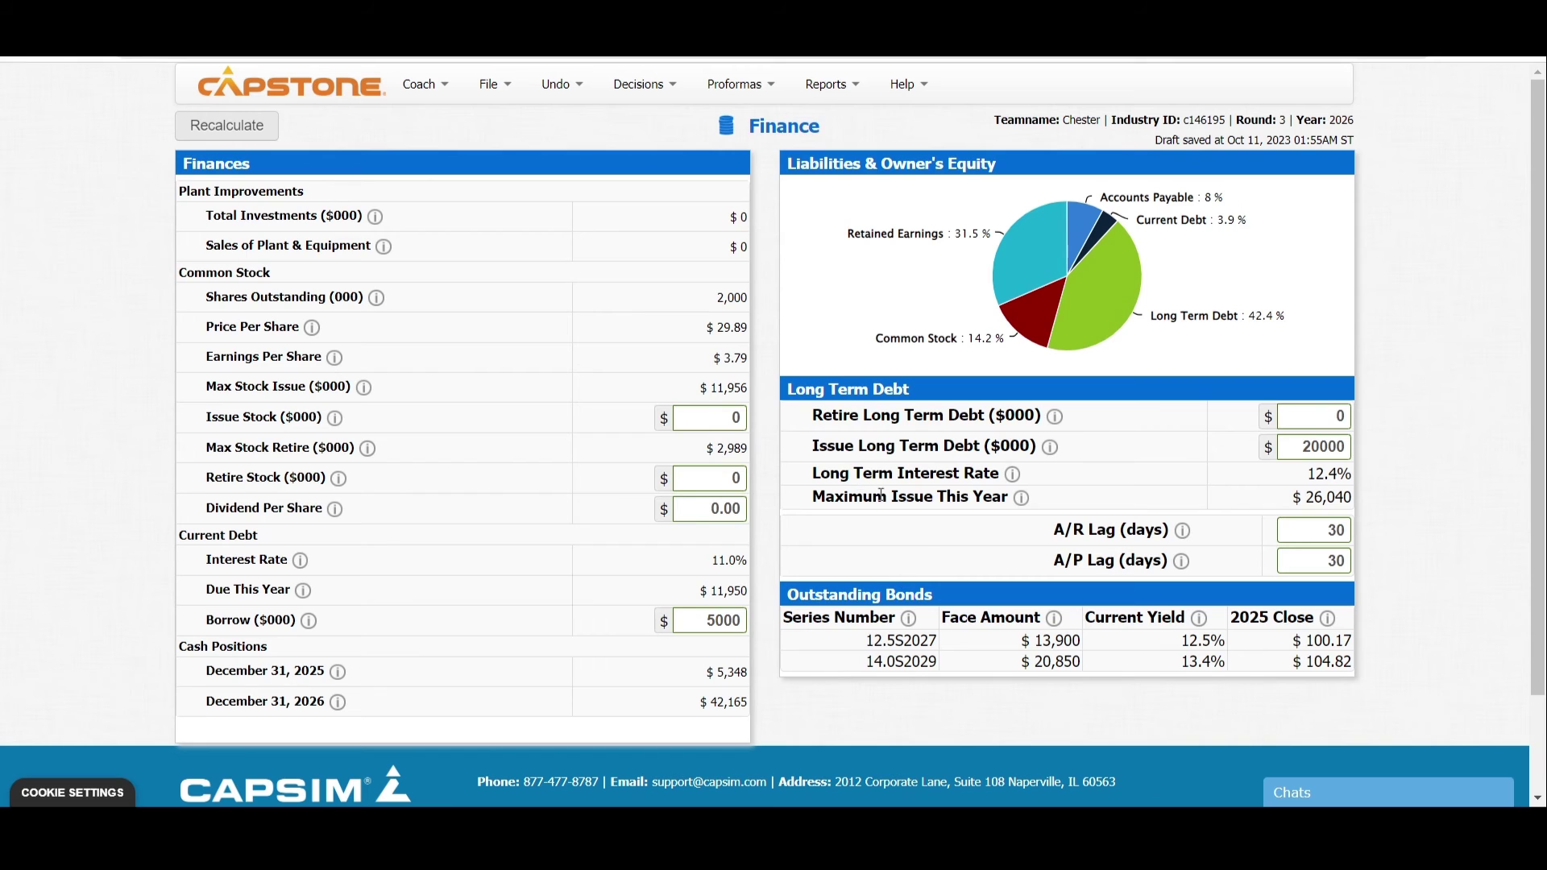
Step: Highlight the Long Term Interest Rate and the Current Debt and Long Term Debt sections
double_click(825, 479)
click(913, 449)
double_click(923, 473)
double_click(972, 476)
double_click(931, 474)
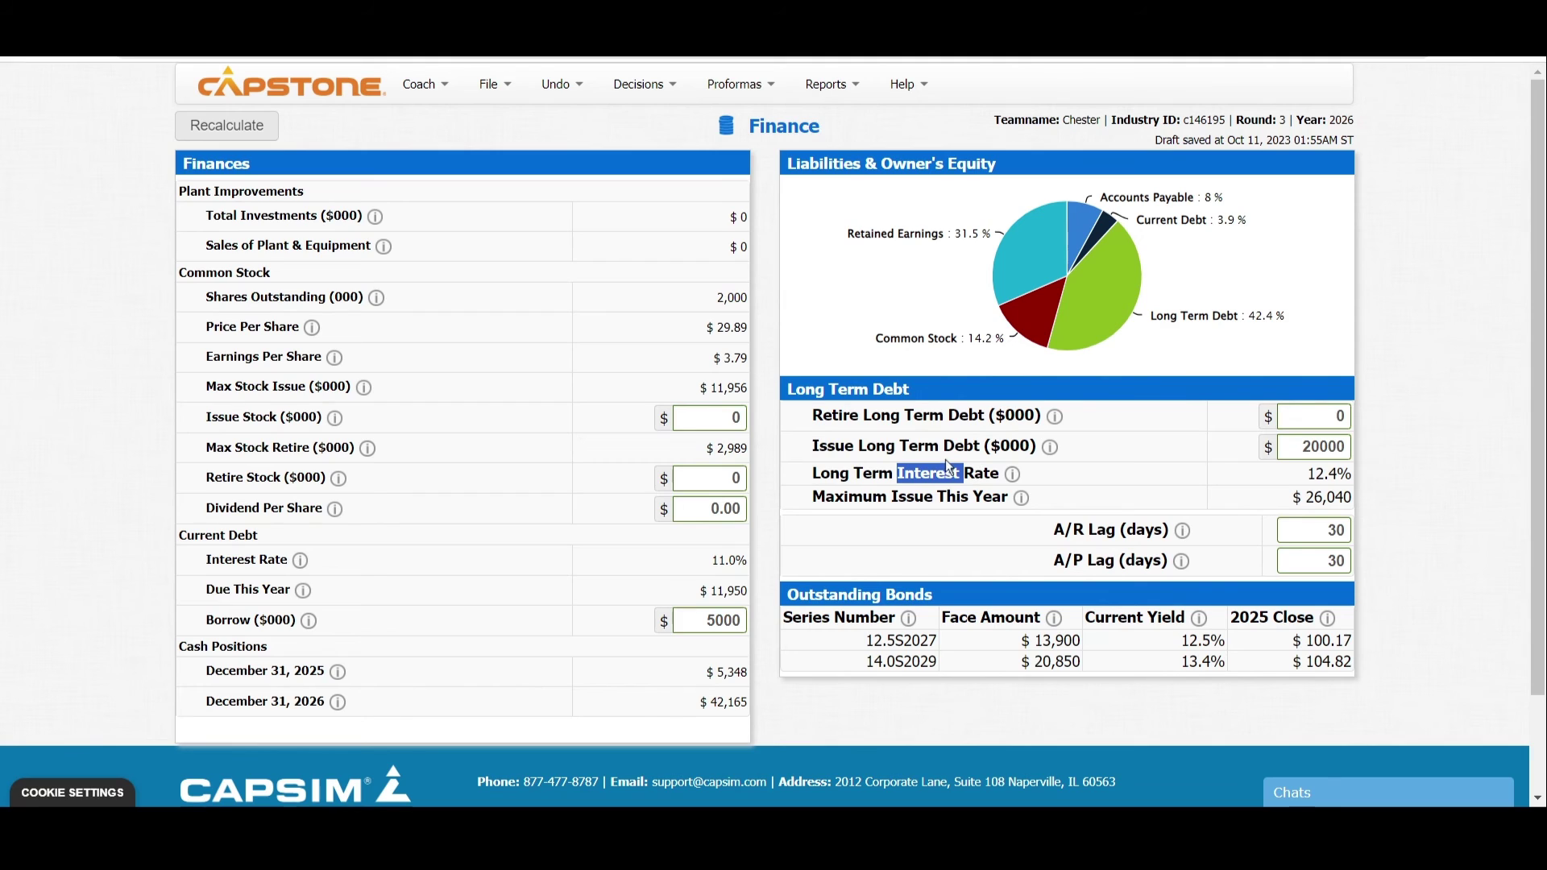
double_click(976, 473)
double_click(940, 474)
double_click(980, 474)
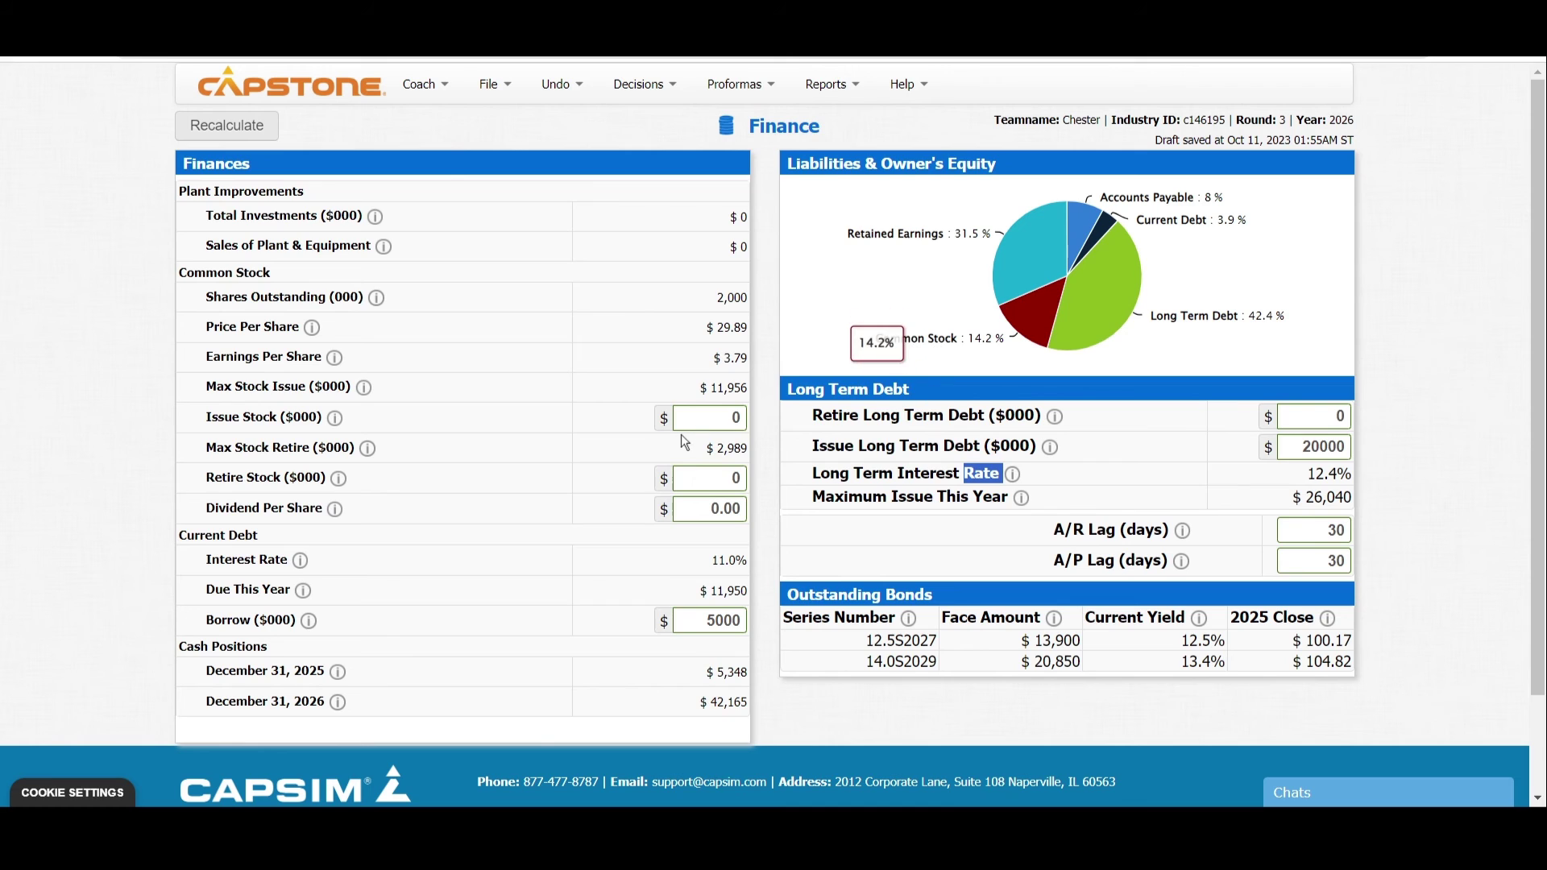
double_click(225, 536)
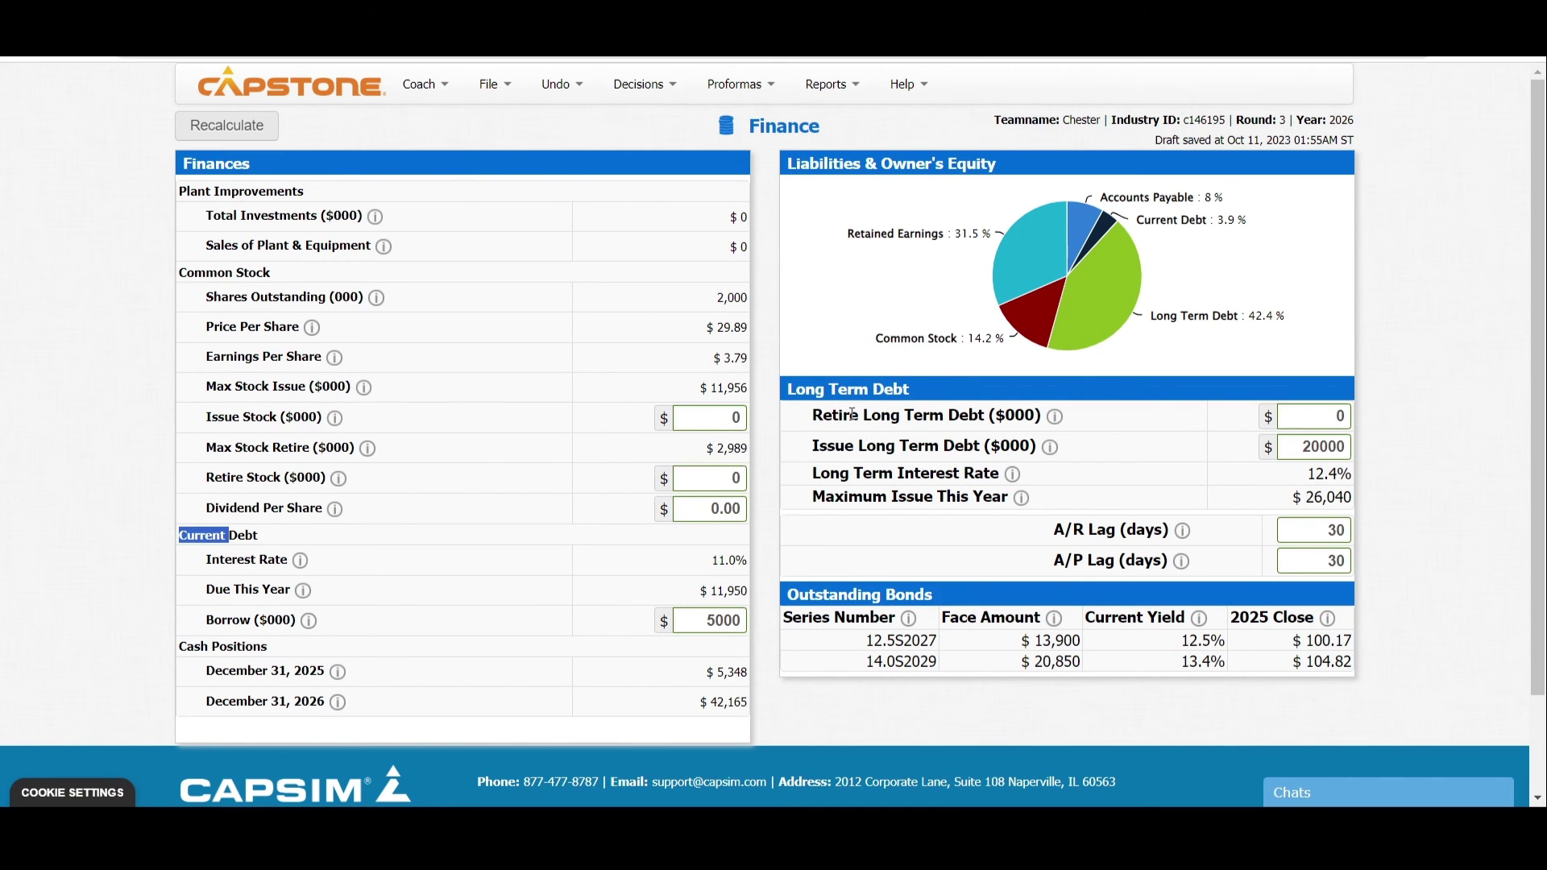
triple_click(850, 389)
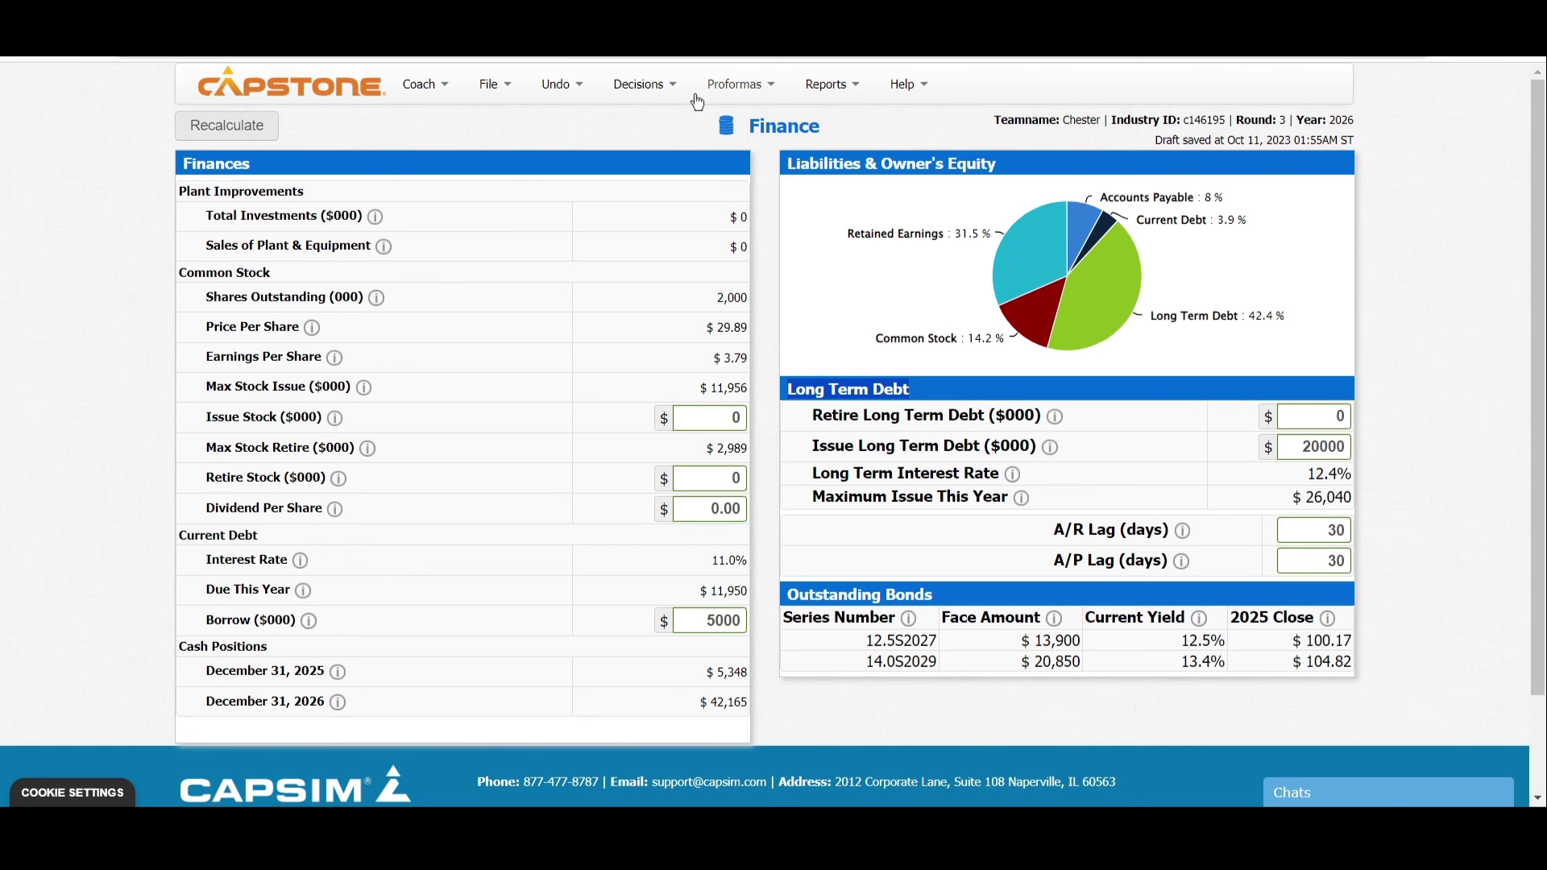
Step: Show the proforma Balanced Scorecard and highlight the Score for Round 3 row and its 89.0 possible points
click(716, 92)
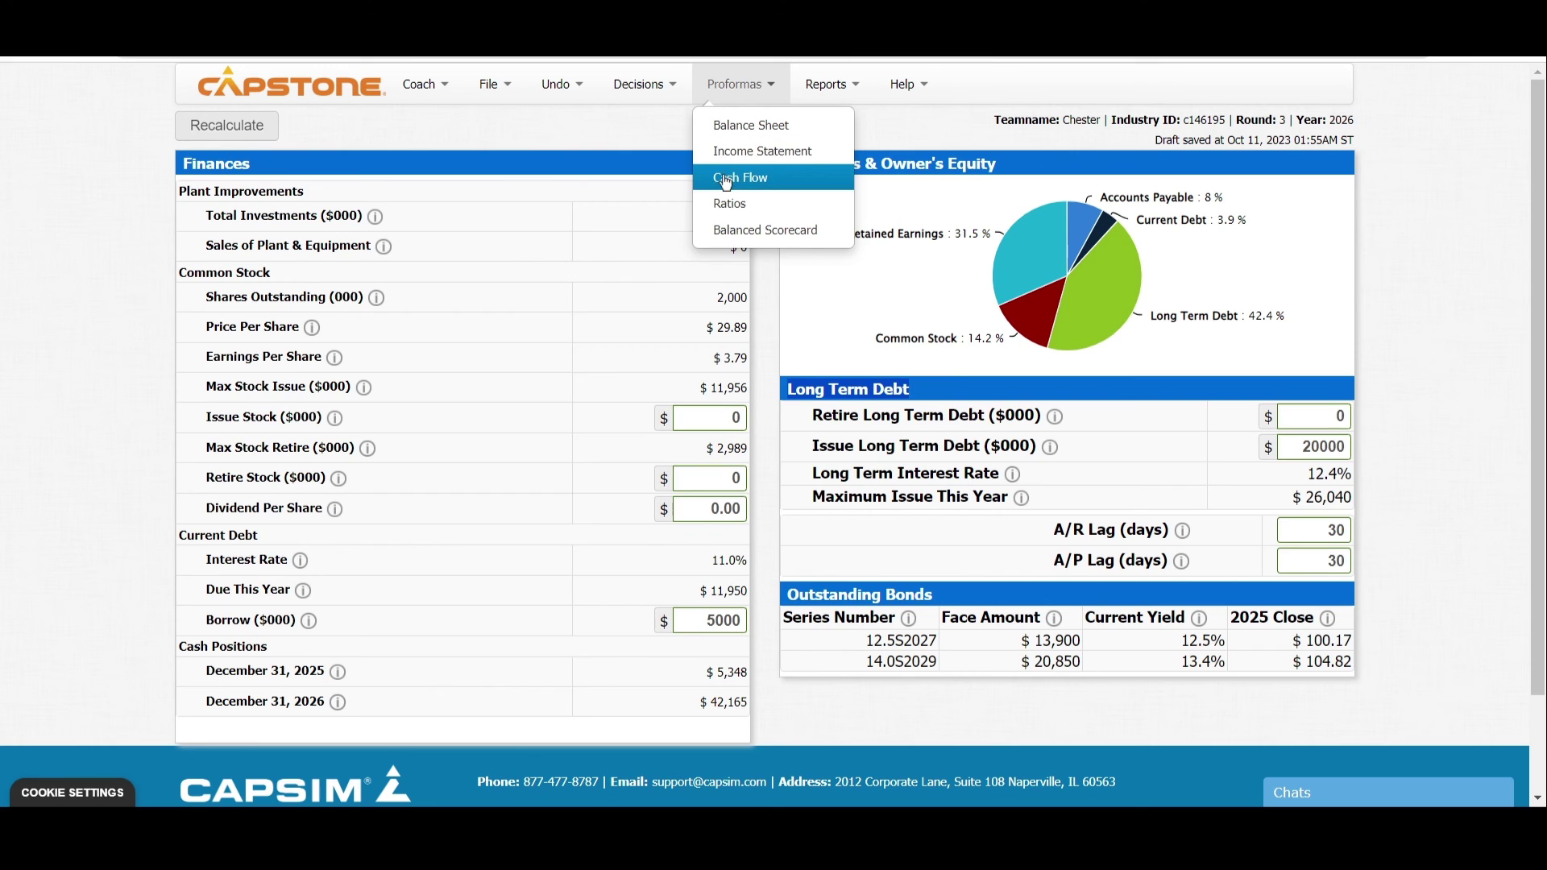
click(749, 211)
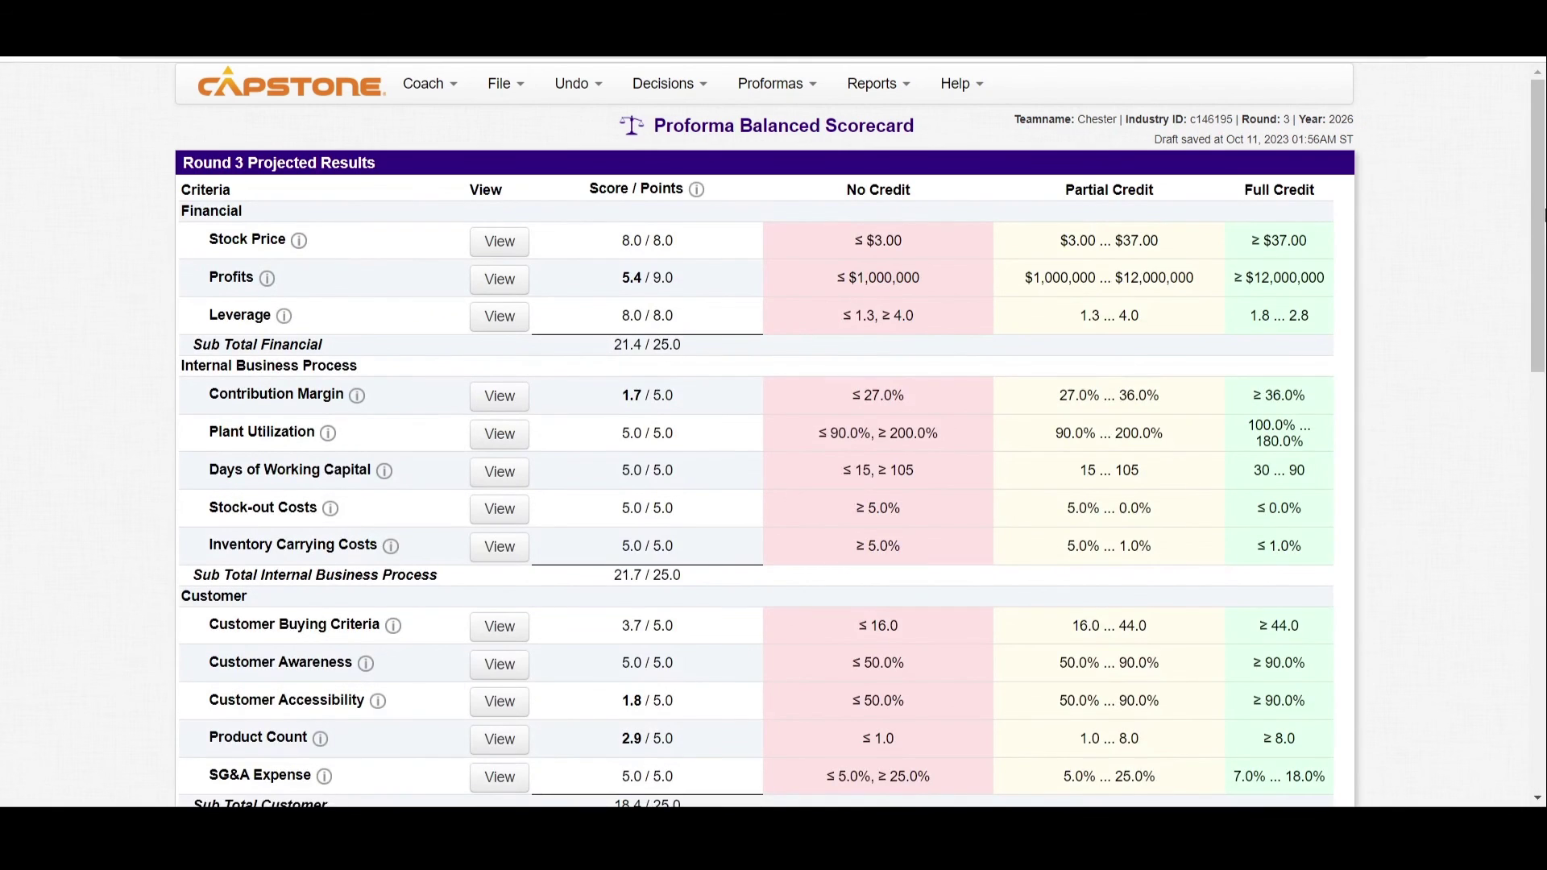
scroll(1276, 214, down, 5)
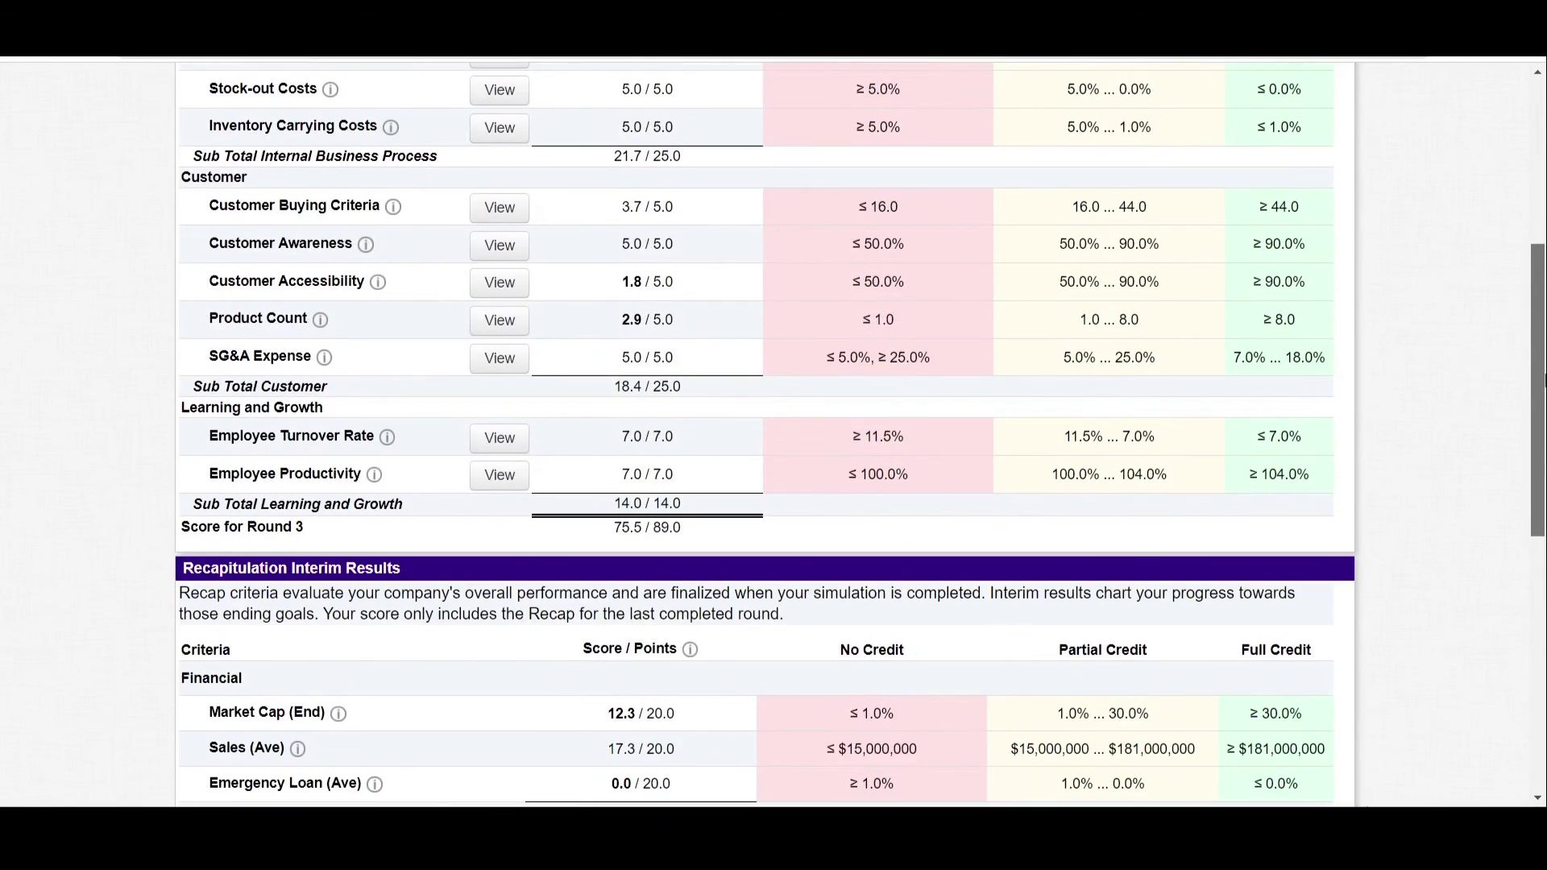
double_click(659, 528)
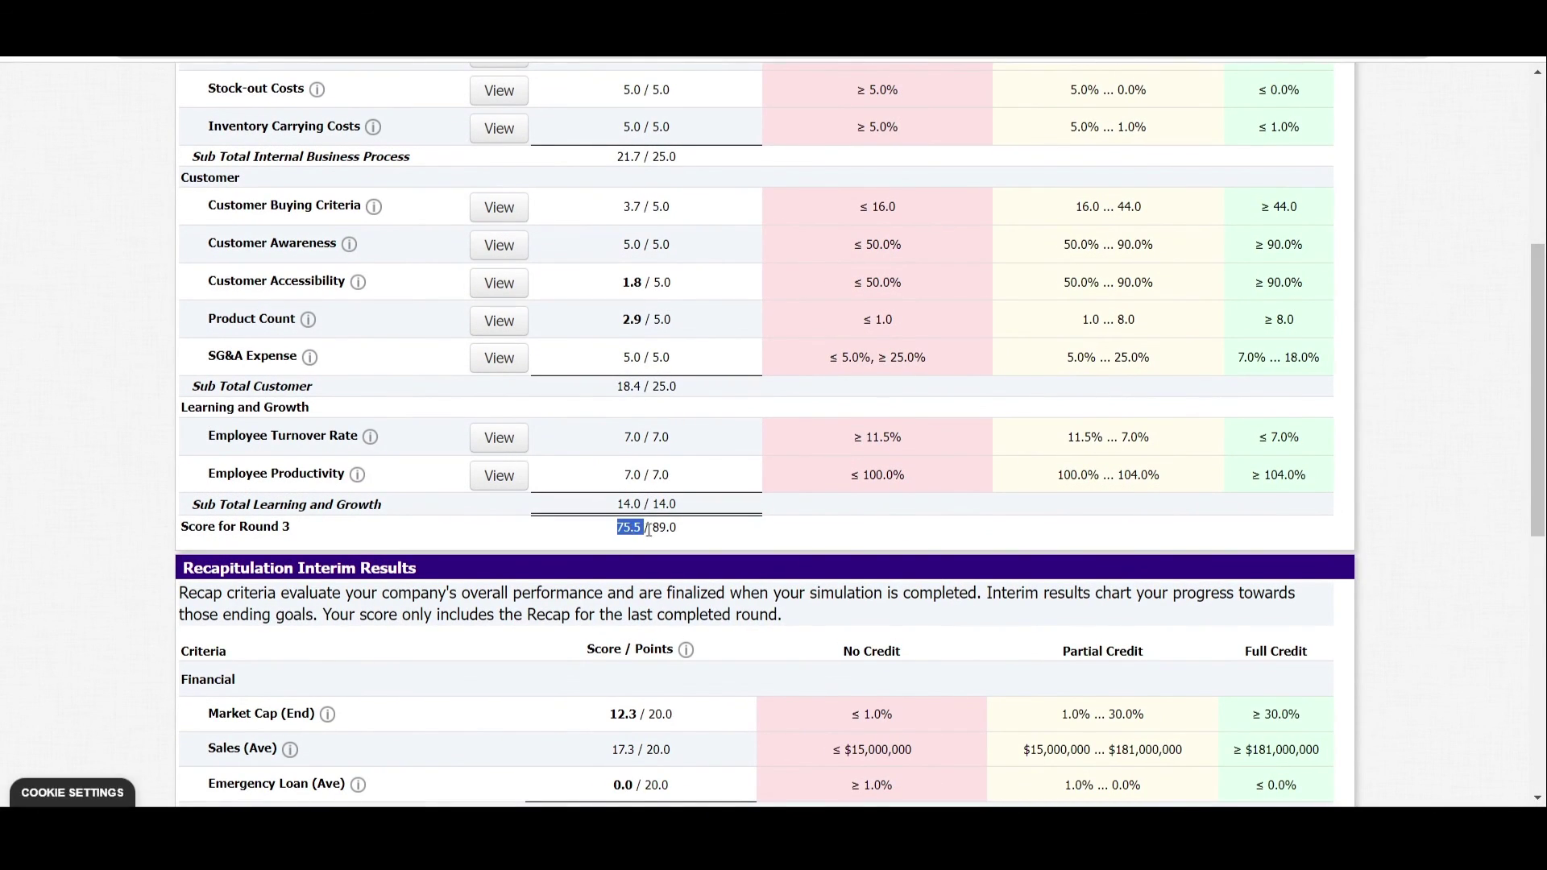
double_click(266, 527)
double_click(631, 527)
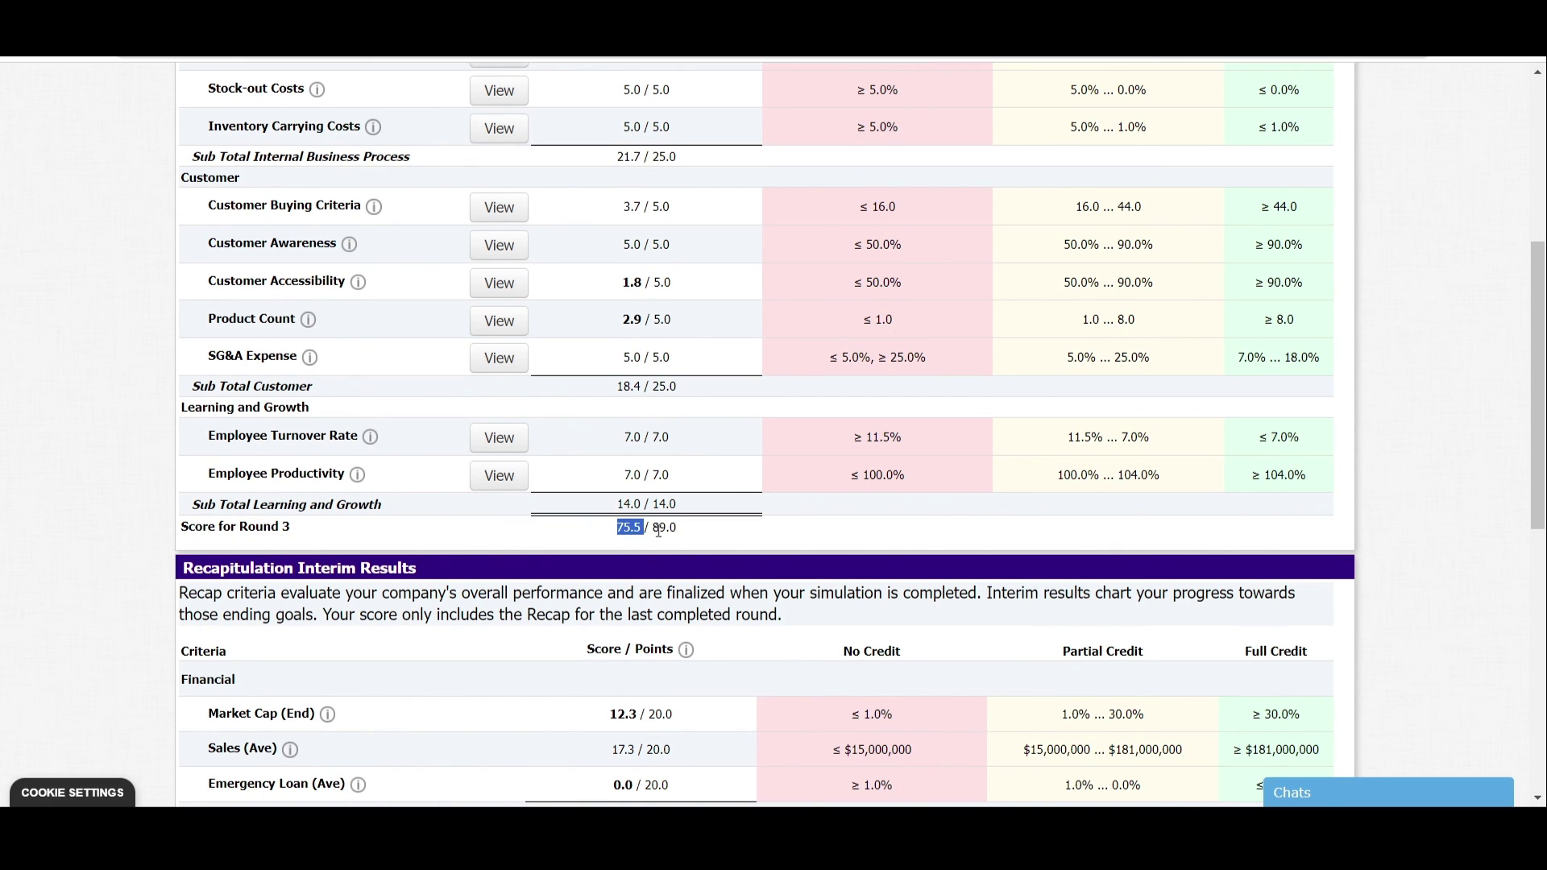
double_click(665, 528)
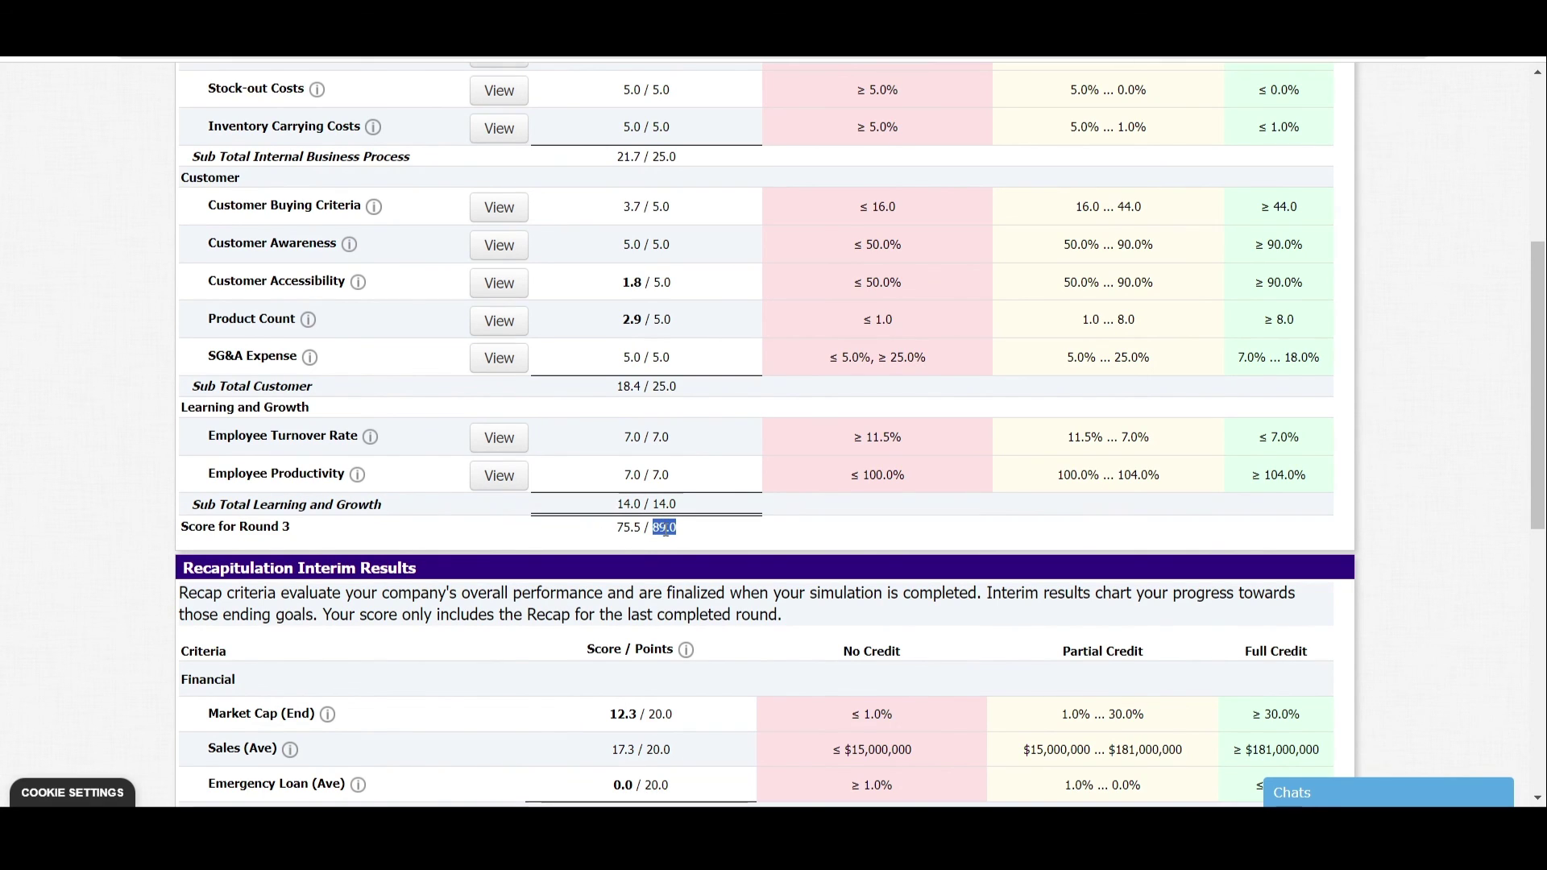